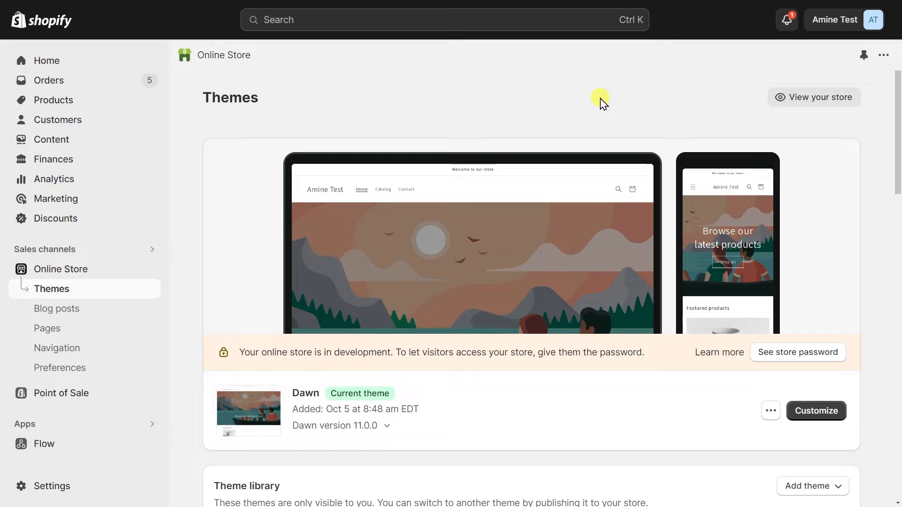
Customize the current Dawn theme by creating a product template named custom, based on Default product.
scroll(623, 102, "down", 5)
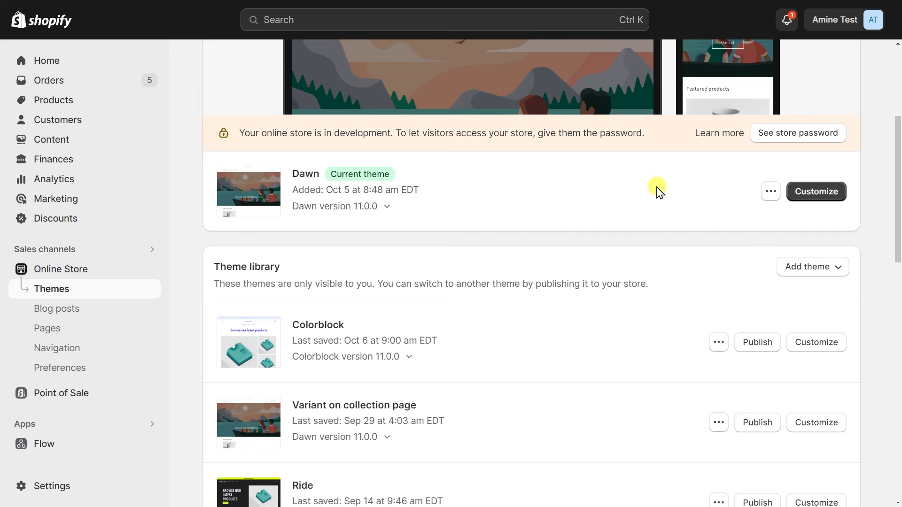
left_click(820, 192)
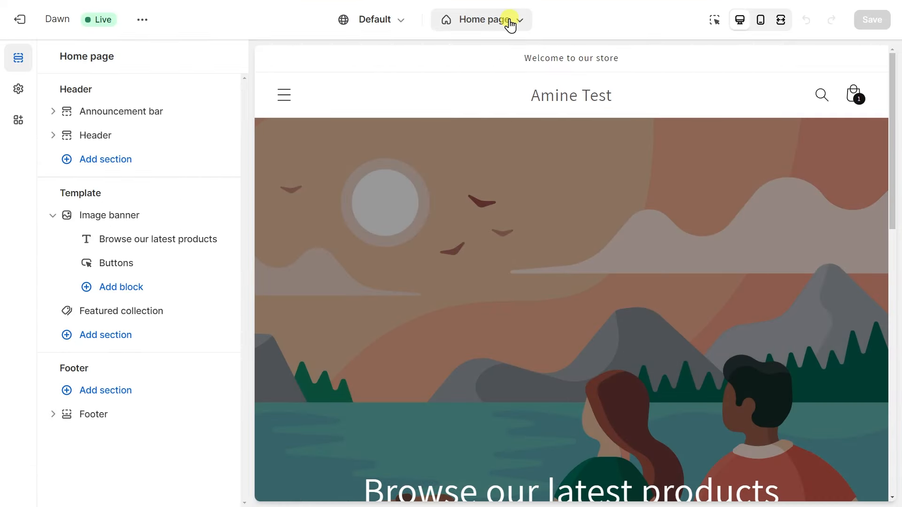
left_click(511, 24)
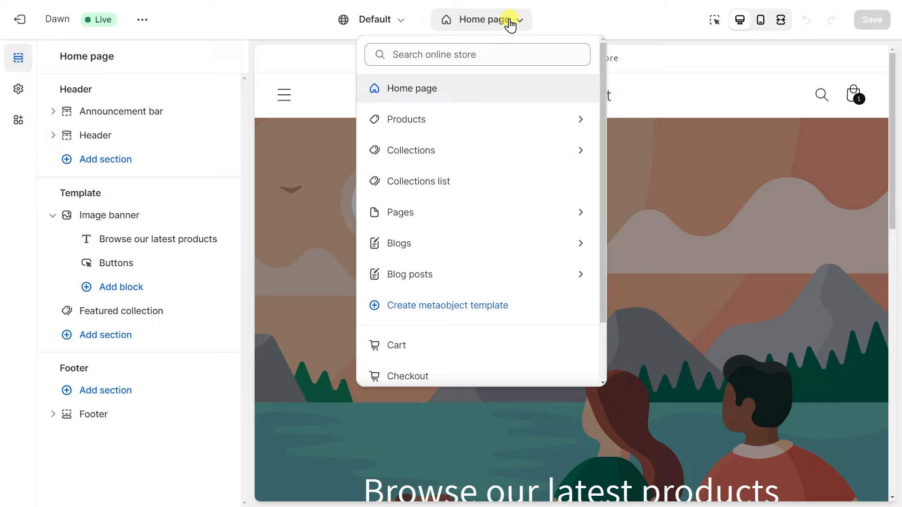
left_click(481, 123)
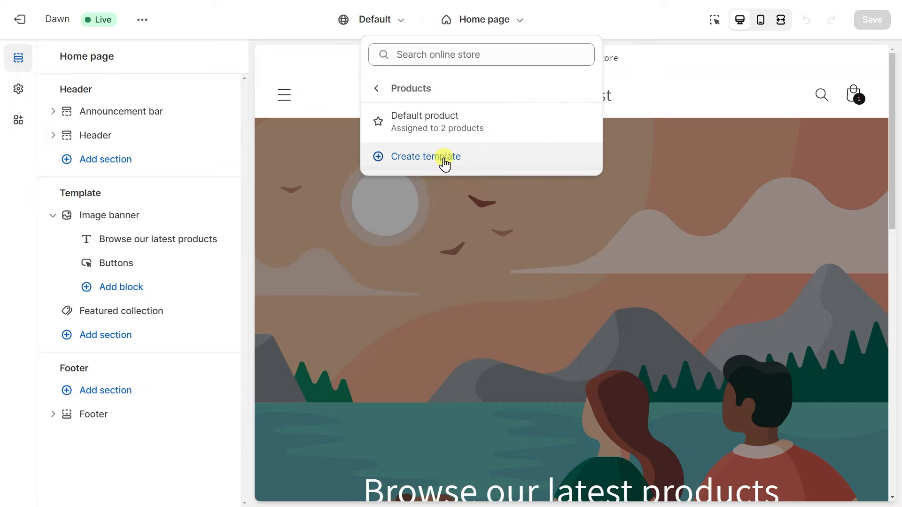
left_click(444, 160)
left_click(401, 248)
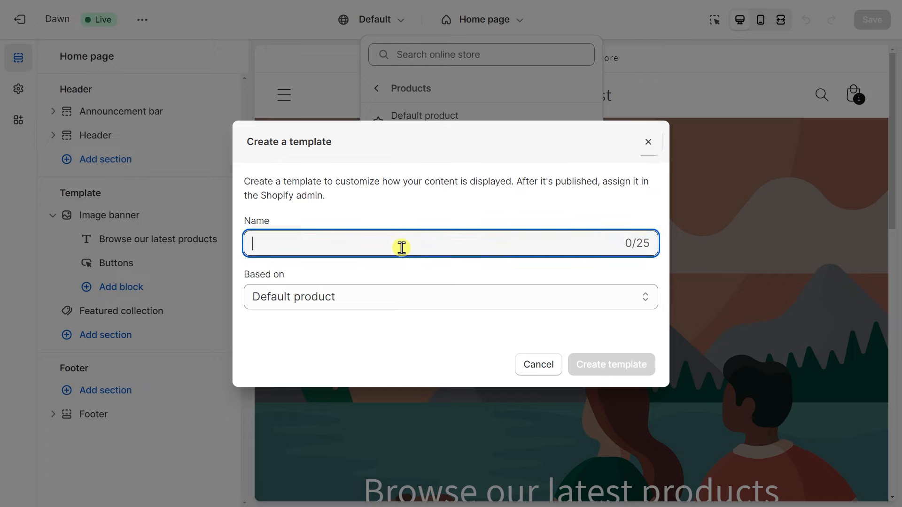
type("cus")
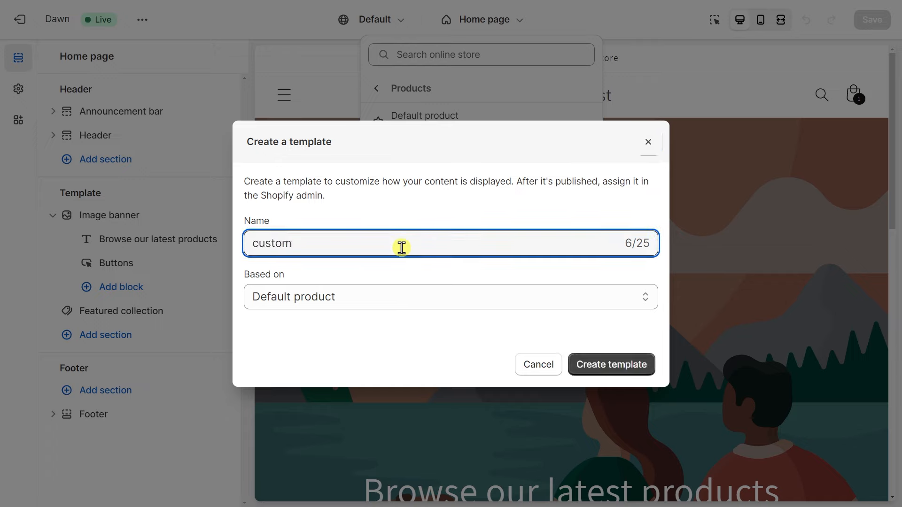
type("tom")
left_click(601, 366)
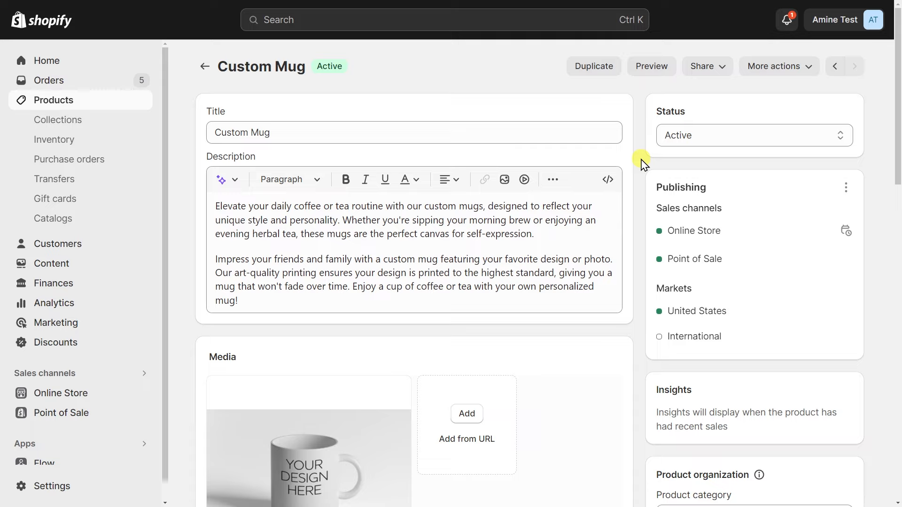
Assign the custom theme template to the Custom Mug product and save the product.
scroll(644, 163, "down", 8)
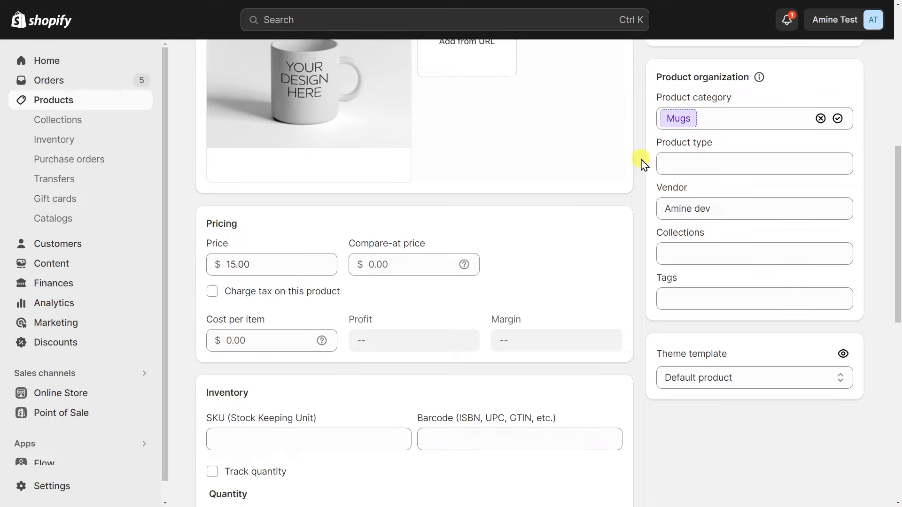
scroll(644, 163, "down", 3)
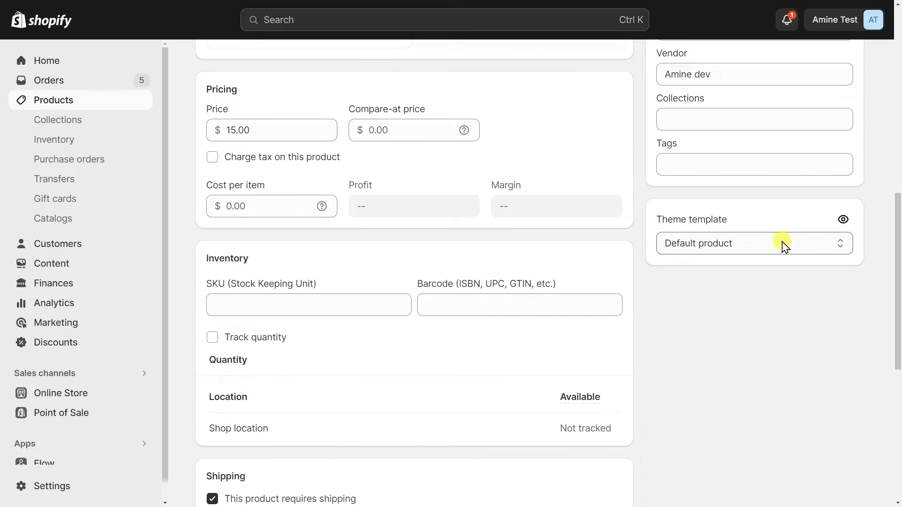
left_click(782, 243)
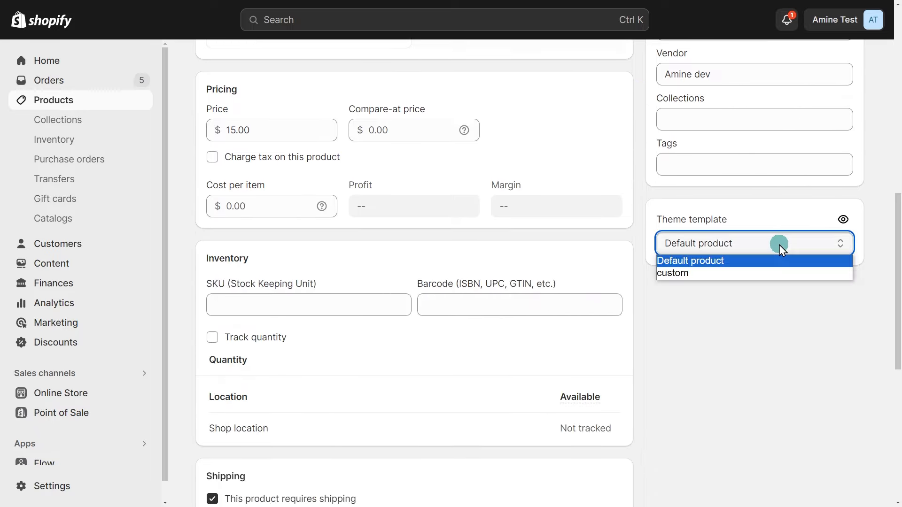
left_click(762, 274)
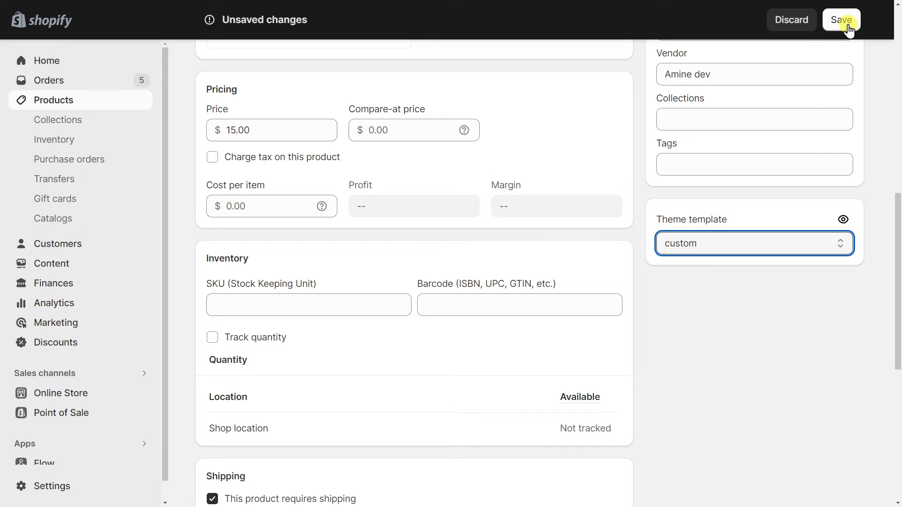
left_click(846, 23)
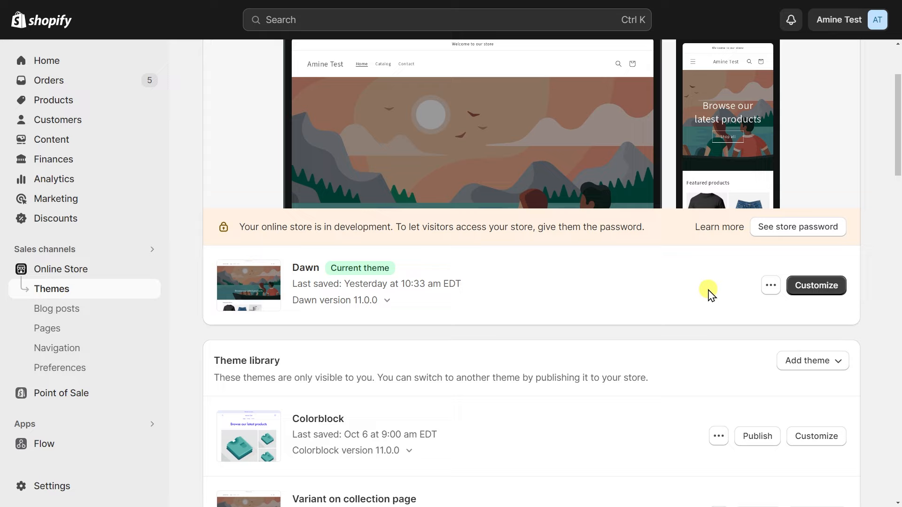
Duplicate the current Dawn theme and open the custom product template of Copy of Dawn for customization.
left_click(771, 286)
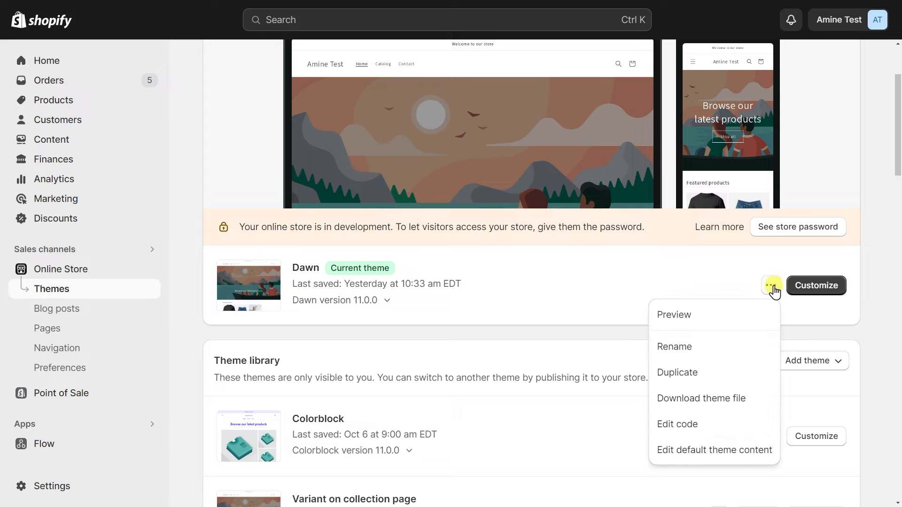
left_click(716, 374)
scroll(674, 270, "down", 4)
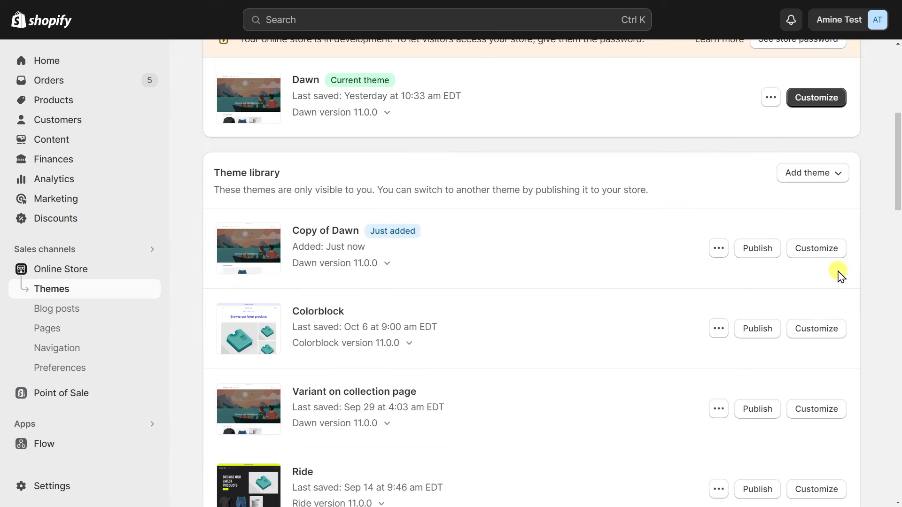
left_click(823, 254)
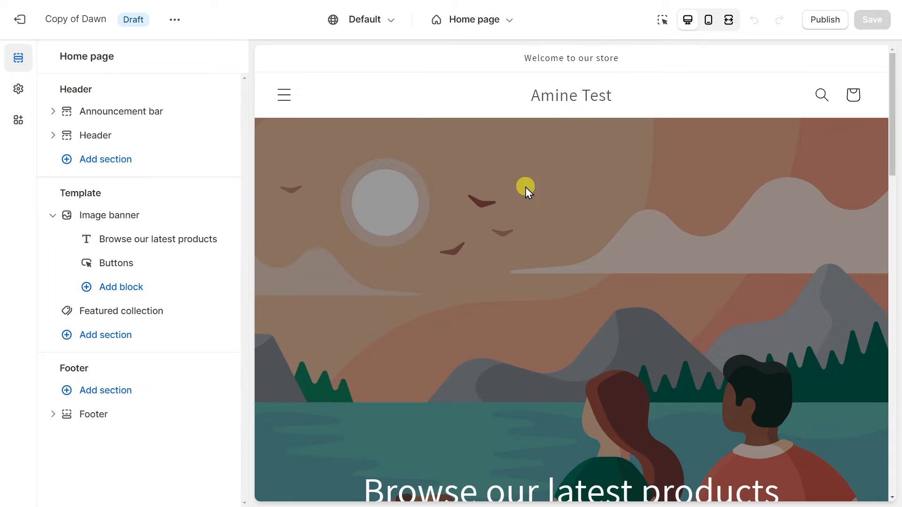
left_click(494, 23)
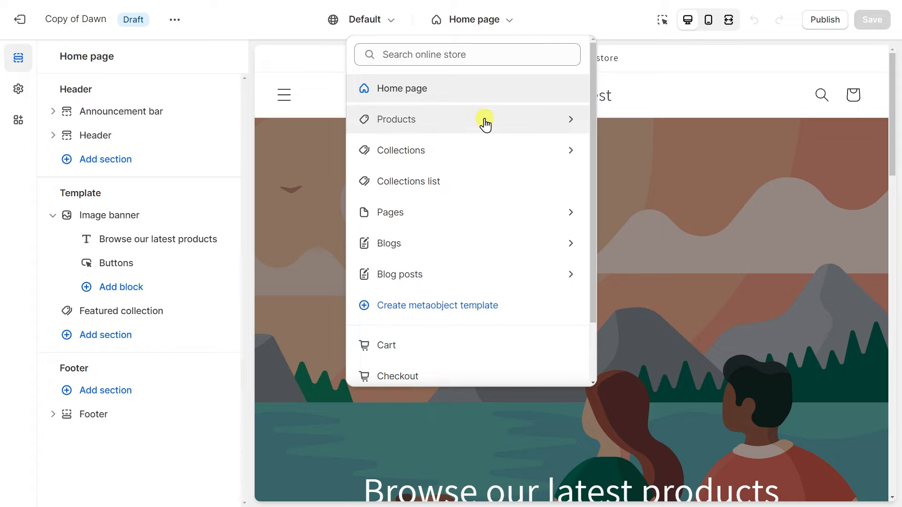
left_click(485, 120)
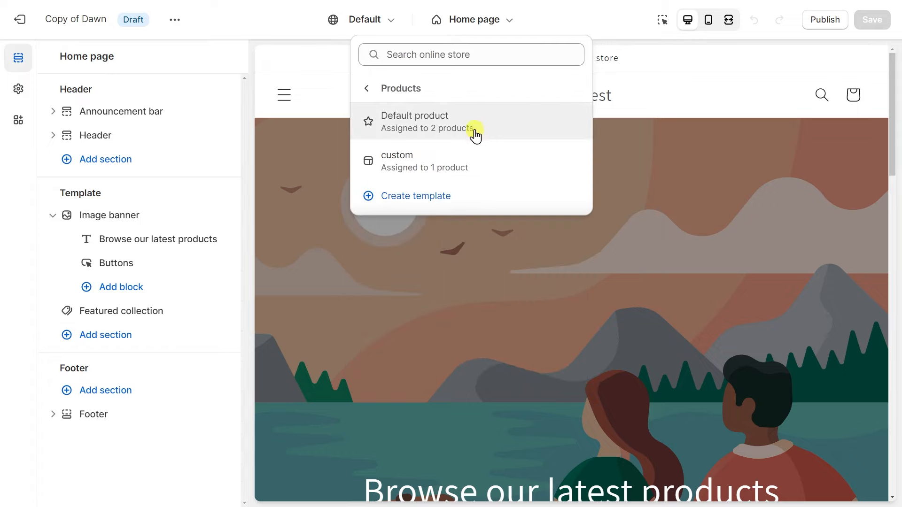
left_click(472, 166)
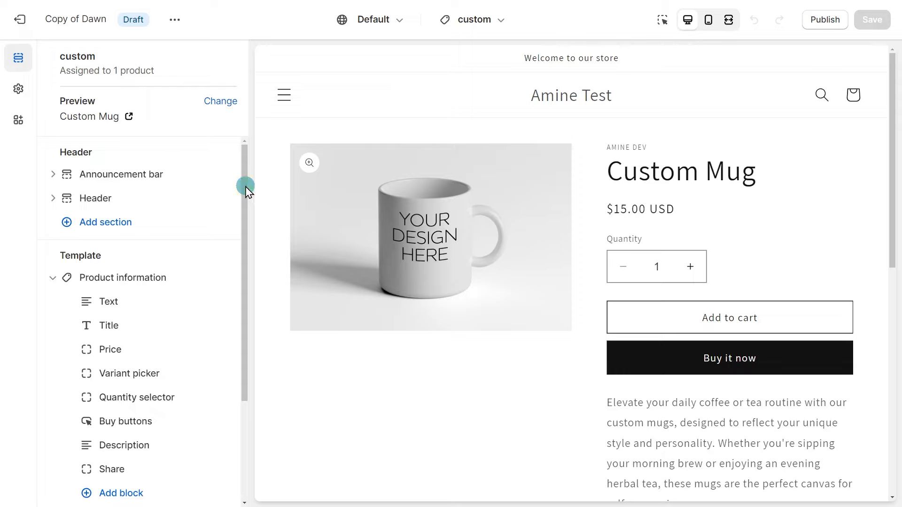
Add a Custom Liquid block to the Product information section and open its Liquid code for editing.
left_click_drag(245, 188, 240, 246)
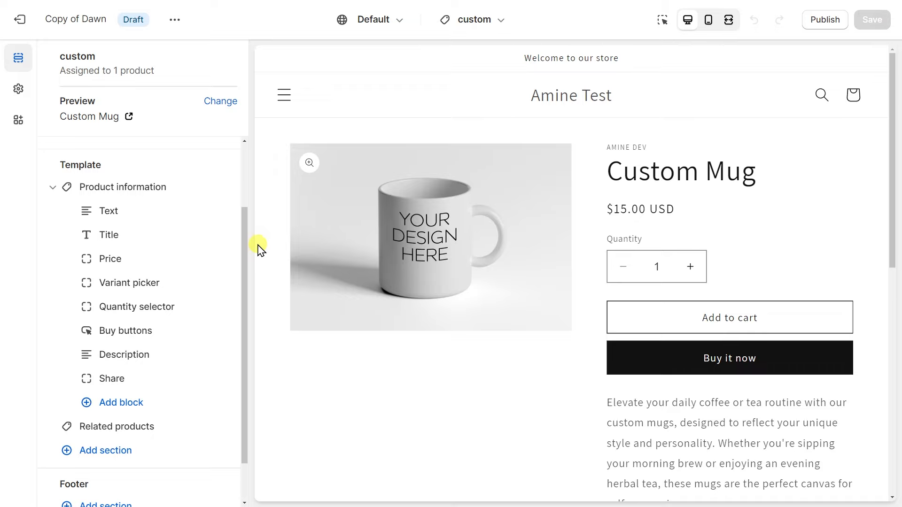
left_click(50, 188)
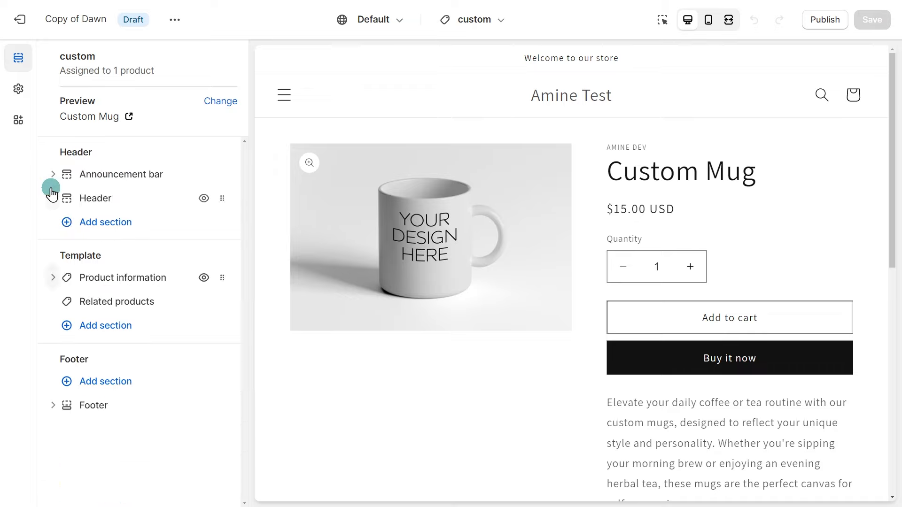
left_click(53, 278)
scroll(54, 278, "down", 5)
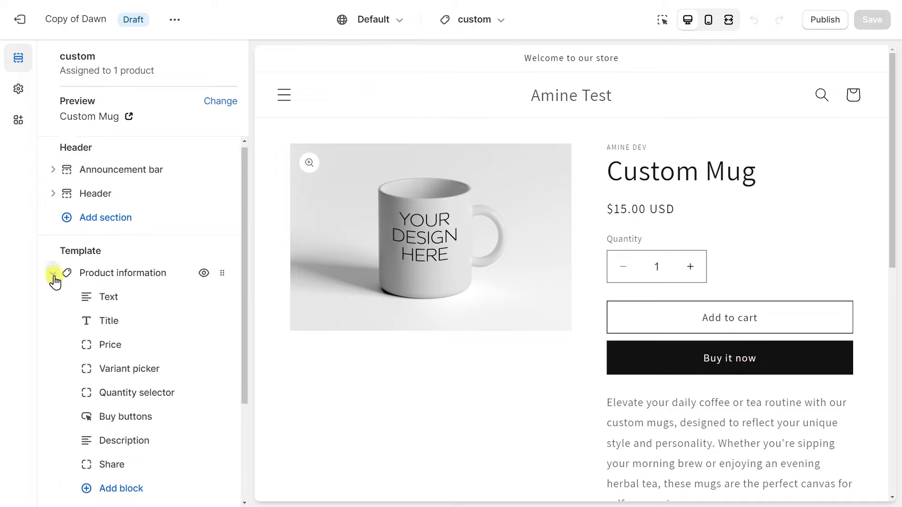
scroll(55, 257, "up", 1)
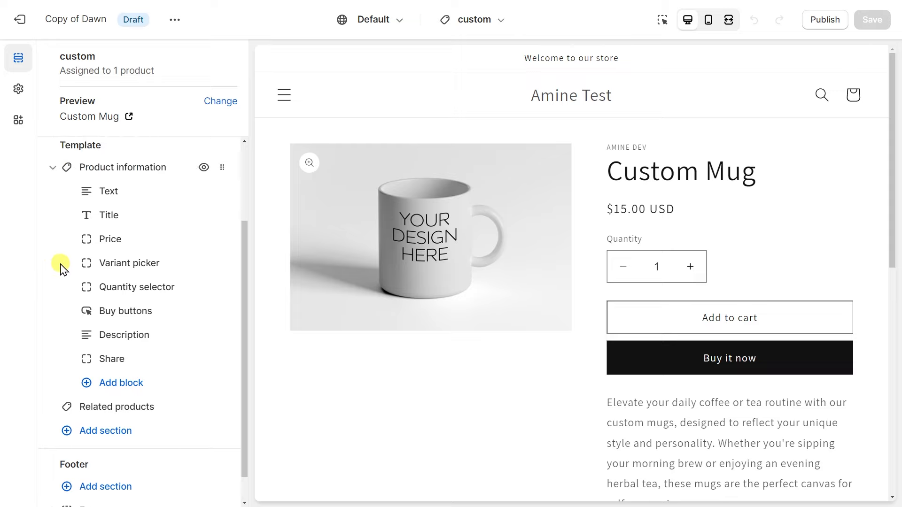
left_click(137, 382)
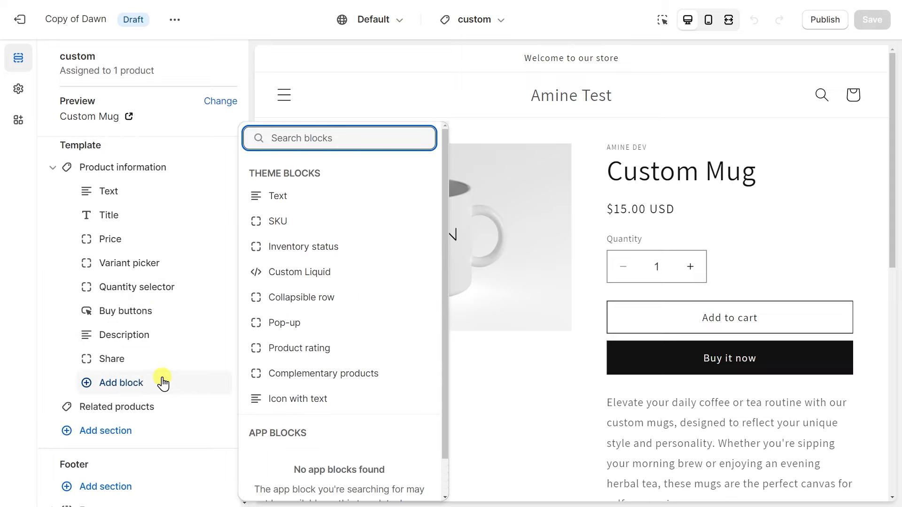
left_click(338, 274)
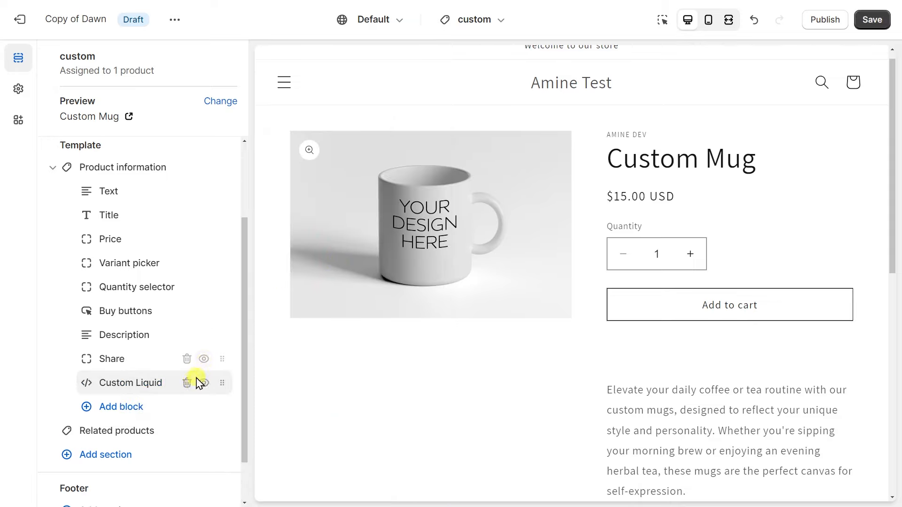
left_click(161, 383)
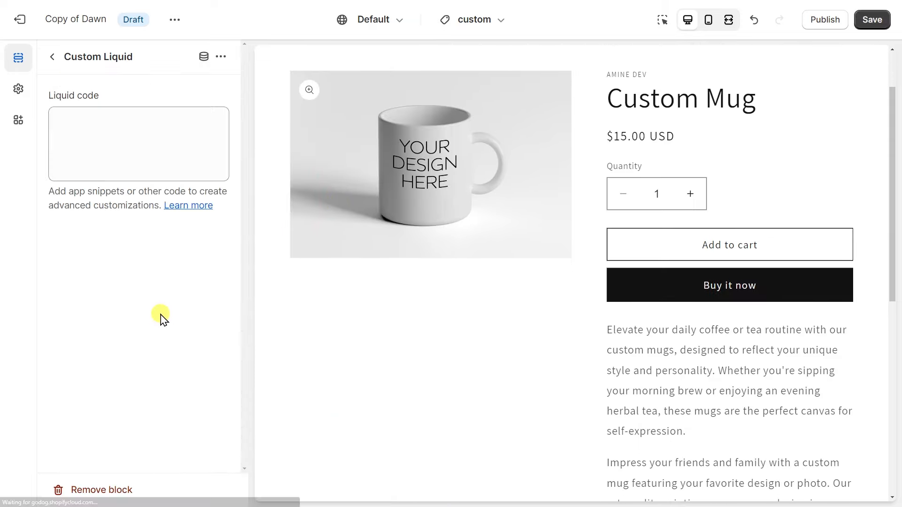
left_click(135, 128)
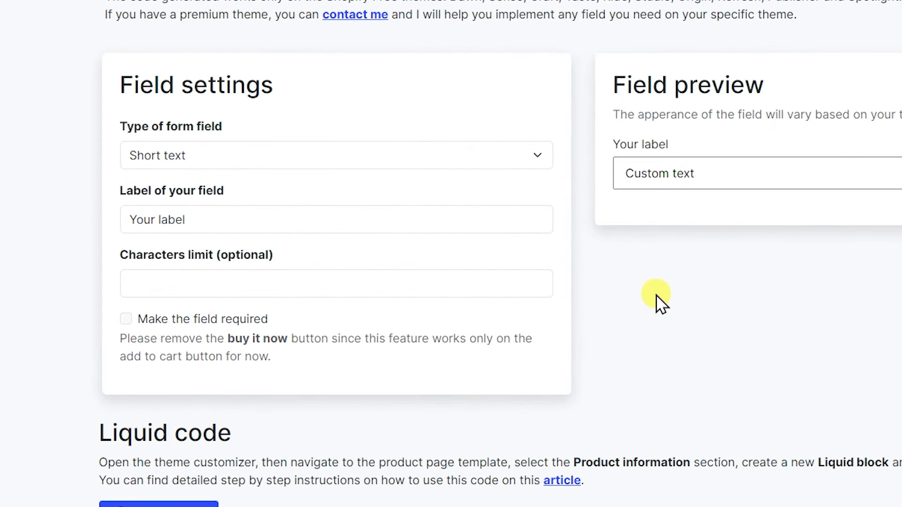
On the custom field generator page, set up a Short text form field labelled "Your name".
left_click(288, 157)
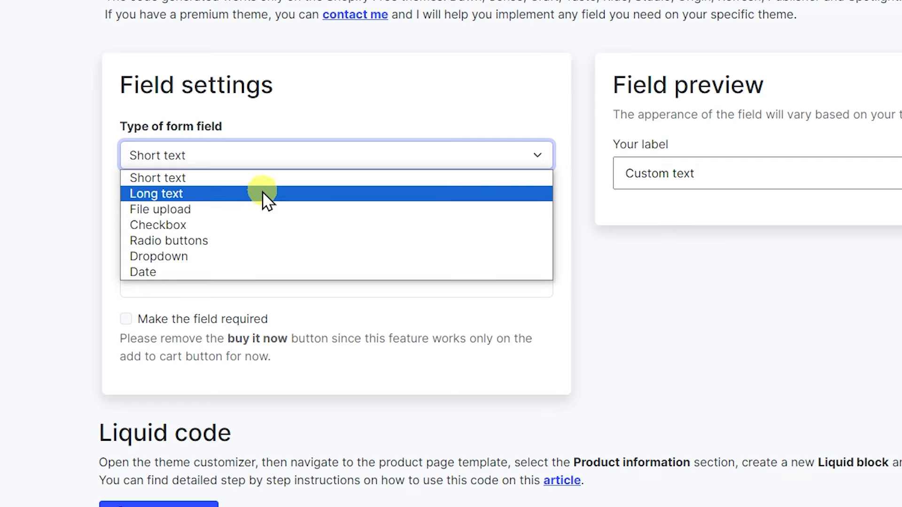
left_click(266, 178)
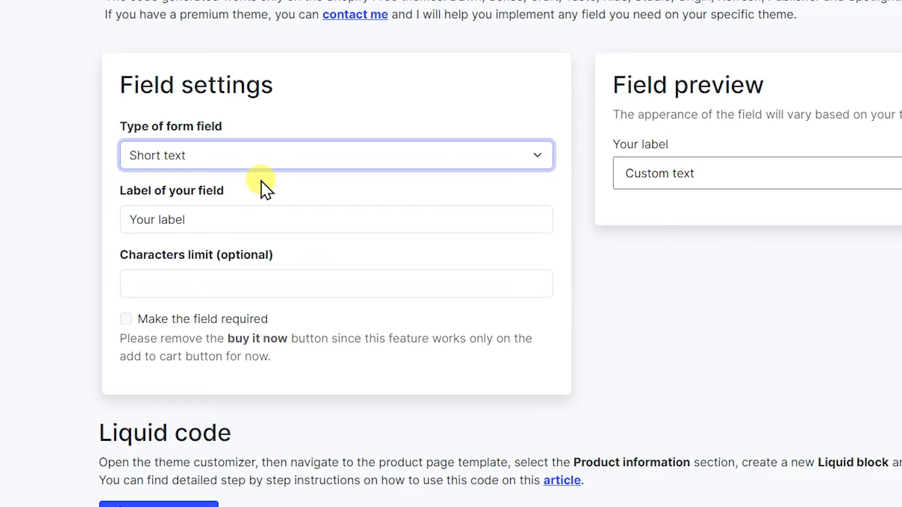
left_click(262, 220)
key("BackSpace")
key("BackSpace")
key("BackSpace")
key("BackSpace")
key("BackSpace")
type("name")
Set the field's characters limit to 10 and try out the field preview with a sample full name.
left_click(261, 284)
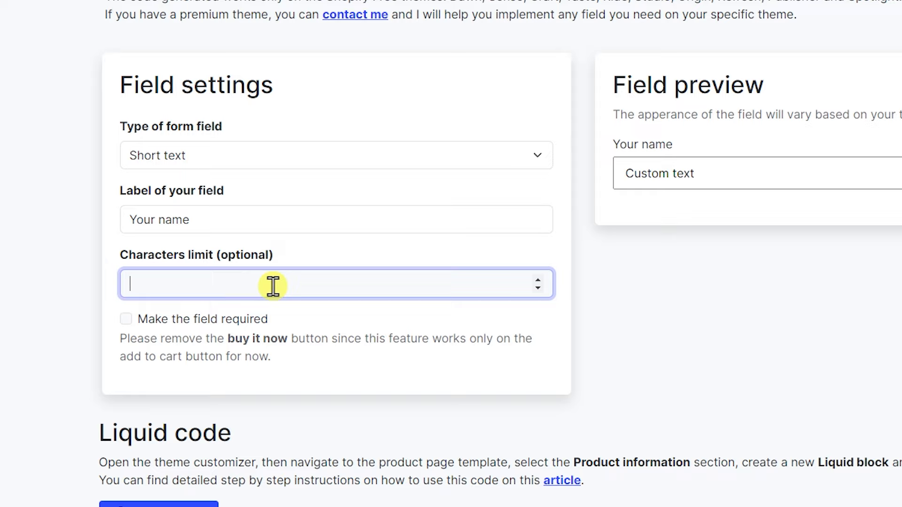
type("10")
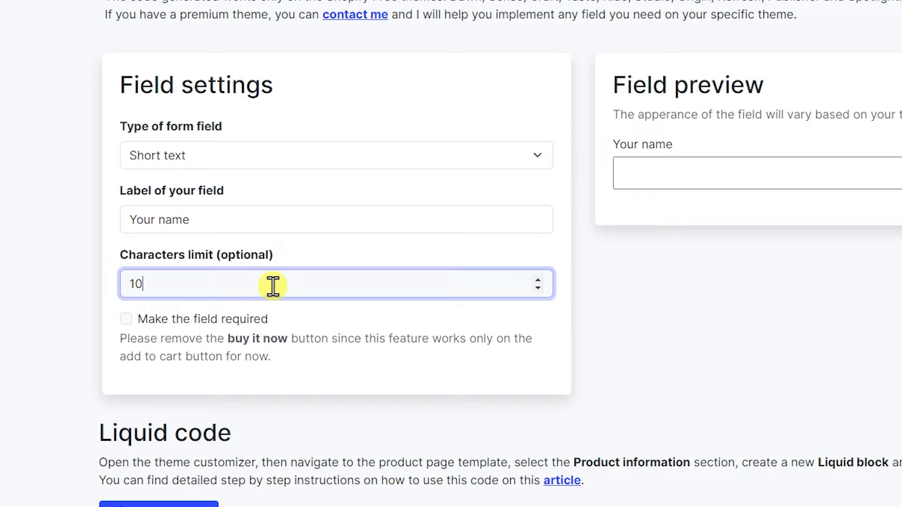
left_click(678, 178)
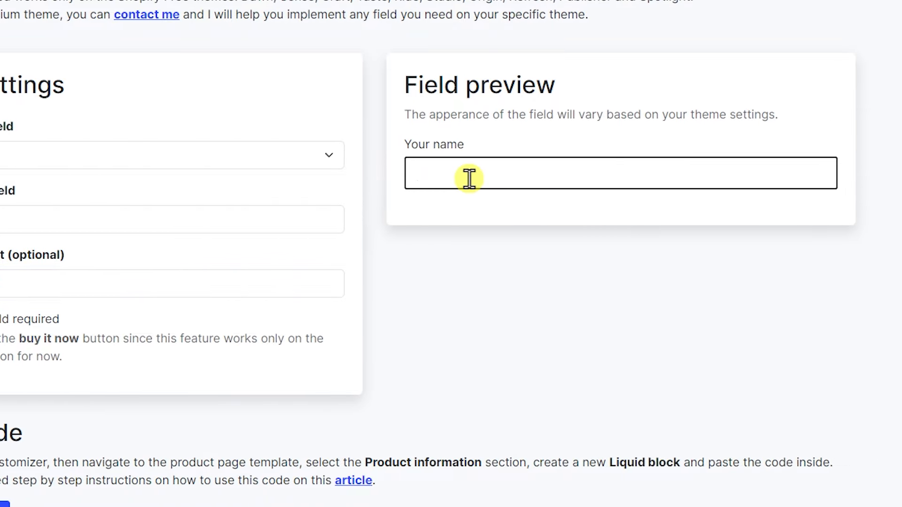
type("John Smith")
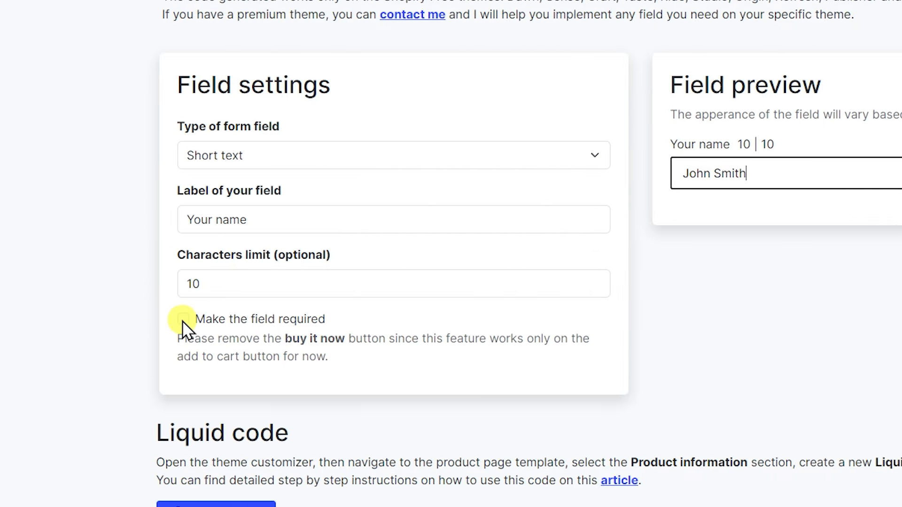
Make the "Your name" field required and copy its generated Liquid code.
left_click(183, 320)
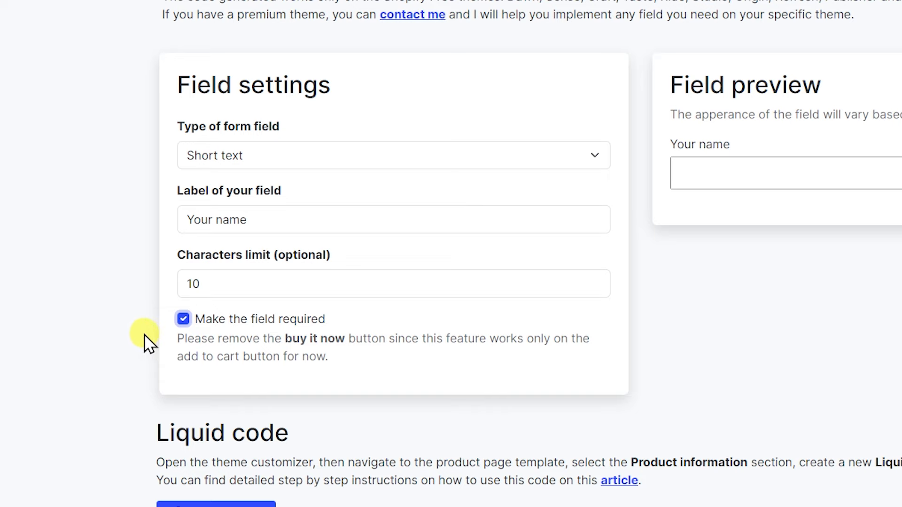
scroll(150, 343, "down", 3)
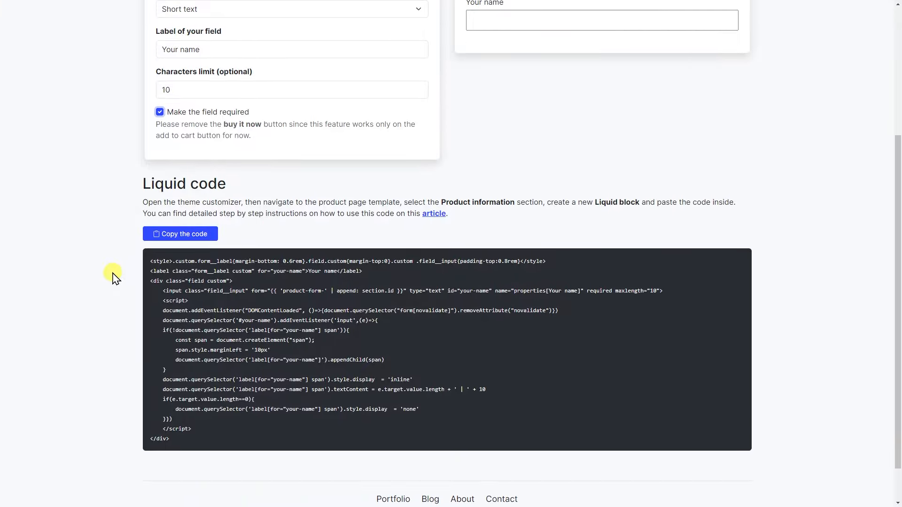
left_click(186, 235)
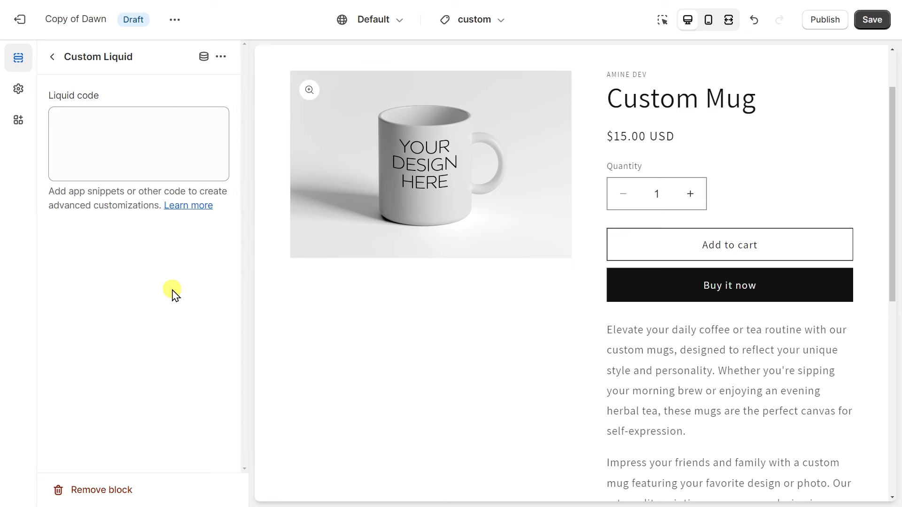
Paste the copied "Your name" field code into the Custom Liquid block and return to the template's block list.
left_click(124, 119)
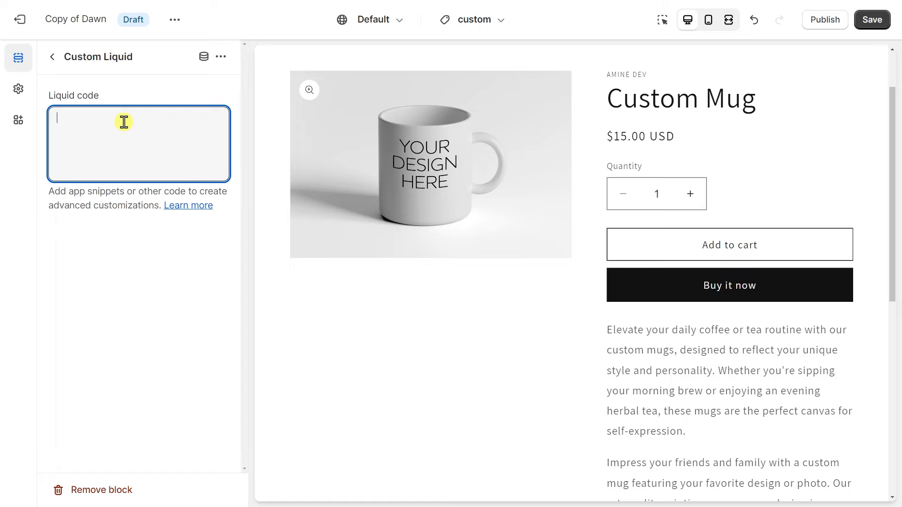
key("ctrl+v")
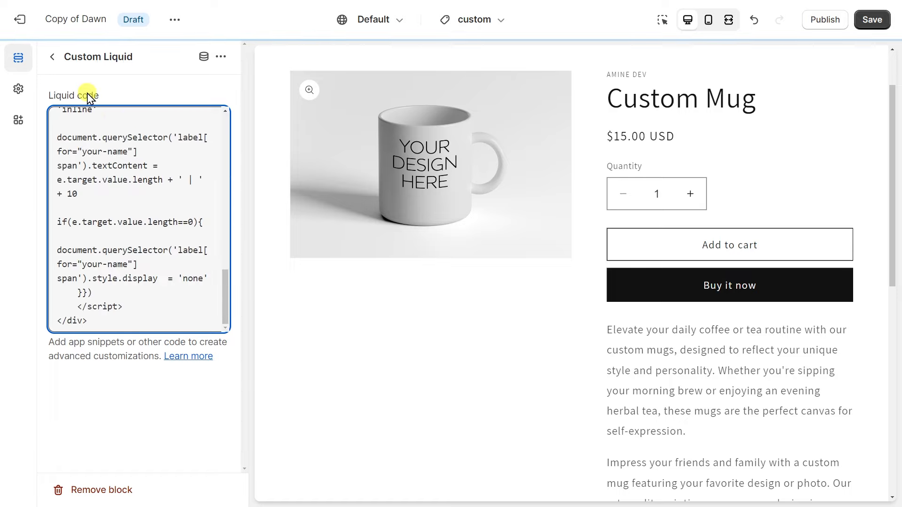
left_click(51, 59)
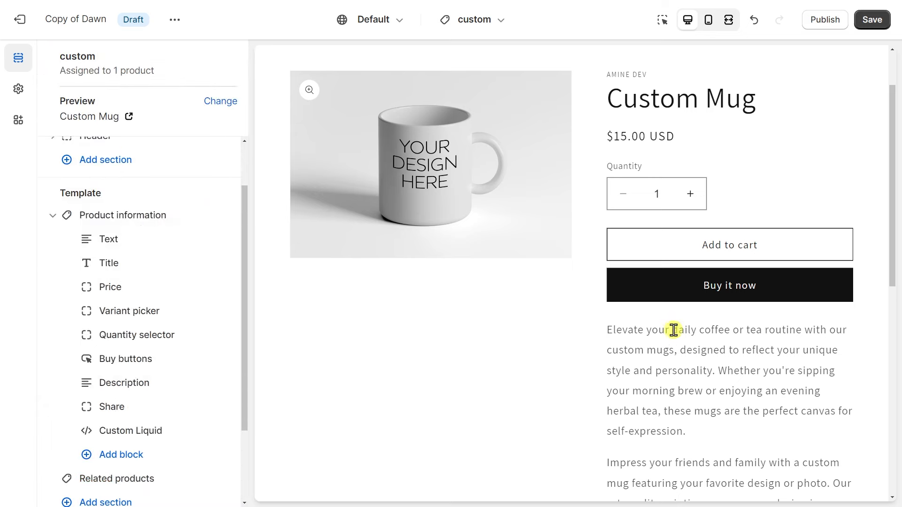
Check the "Your name" field on the product page and move its Custom Liquid block between Variant picker and Quantity selector.
scroll(679, 334, "down", 1)
scroll(679, 334, "down", 5)
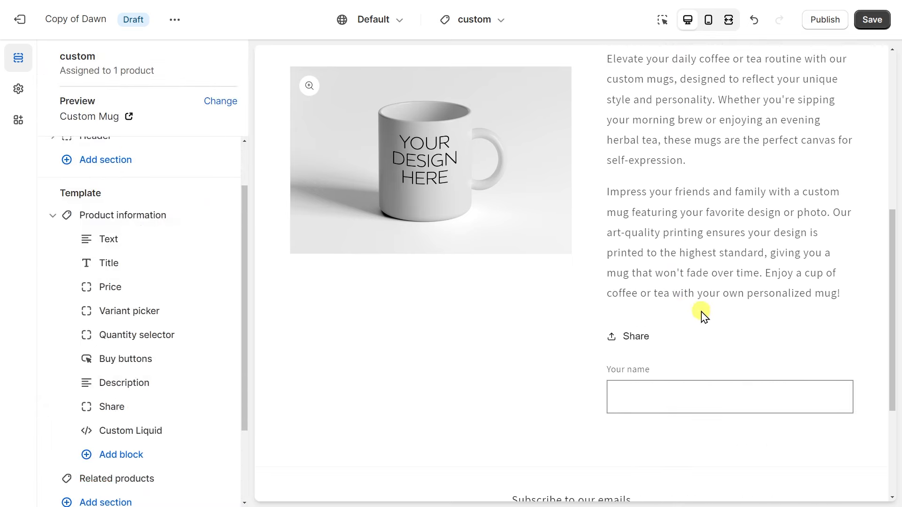
scroll(697, 350, "up", 6)
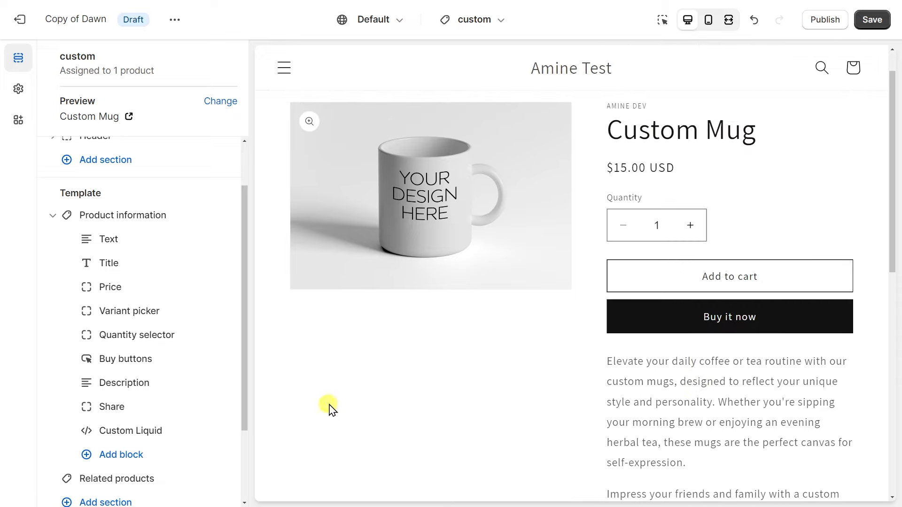
mouse_move(174, 431)
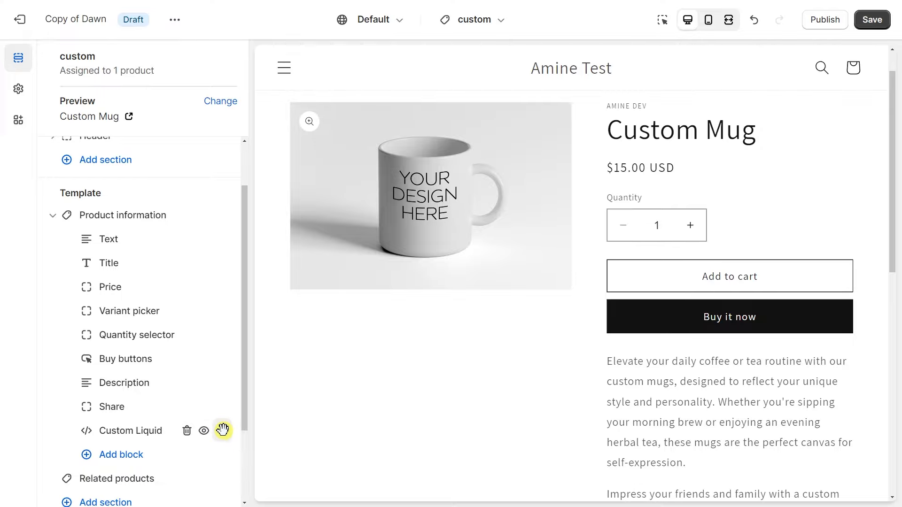
left_click_drag(223, 429, 232, 344)
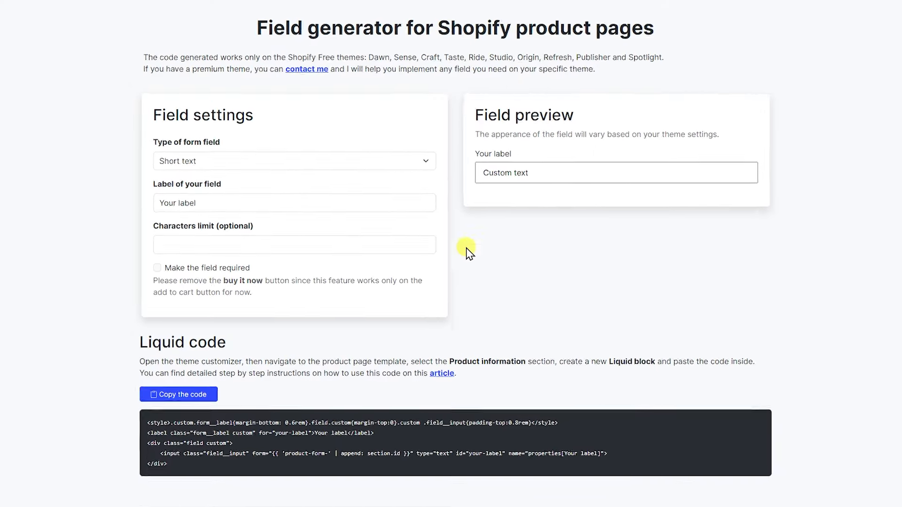
In the field generator, set up a File upload field labelled "Your Picture" and copy its generated Liquid code.
left_click(264, 162)
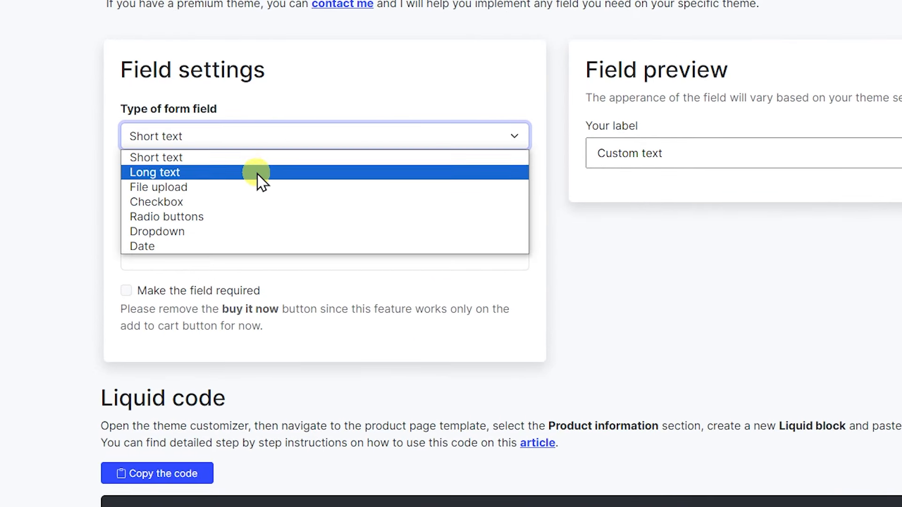
left_click(246, 187)
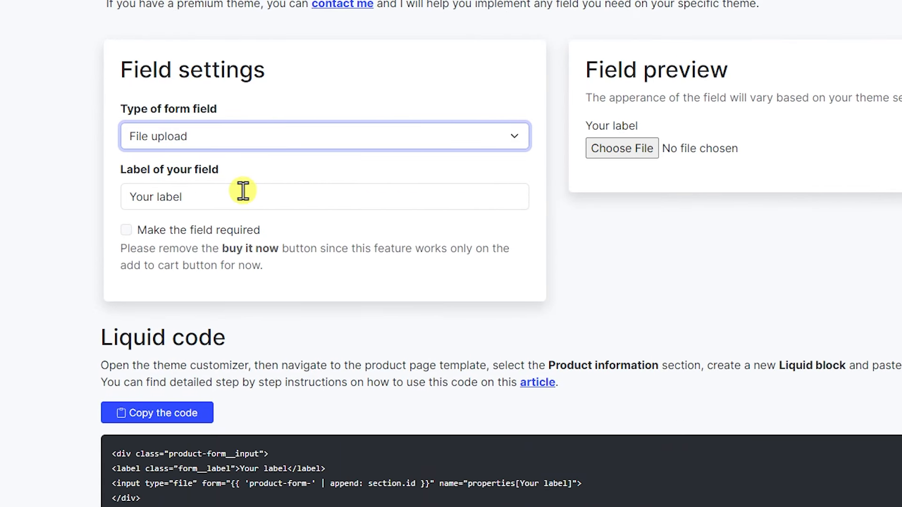
left_click(177, 198)
key("BackSpace")
key("BackSpace")
key("BackSpace")
key("BackSpace")
key("BackSpace")
type("Picture")
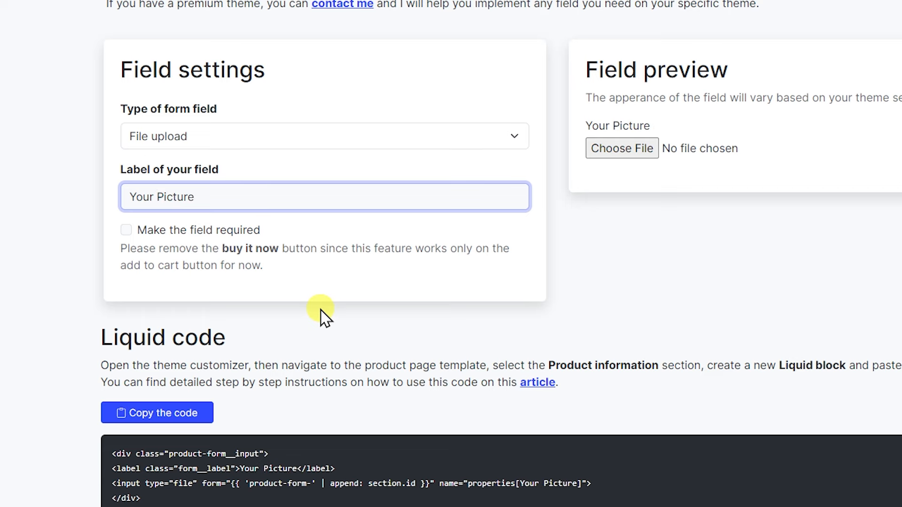
left_click(206, 416)
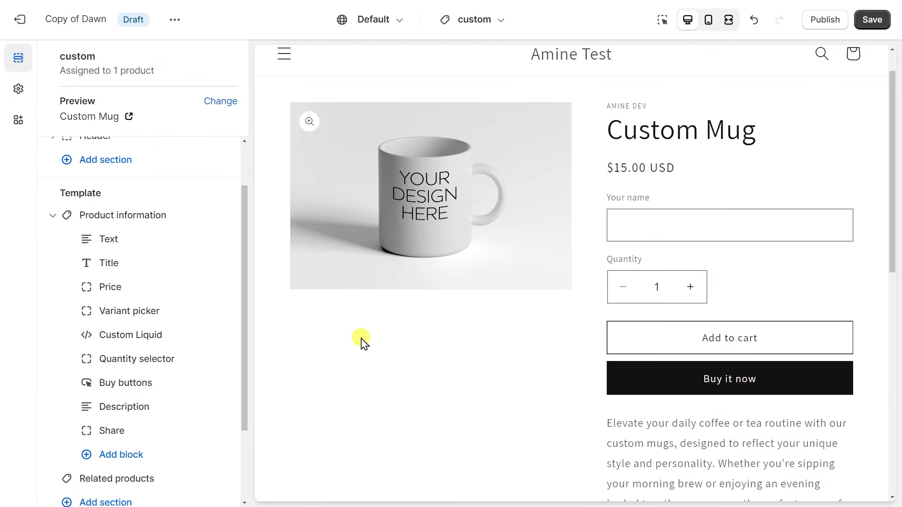
Add a second Custom Liquid block to the Product information section and open its settings.
left_click(144, 456)
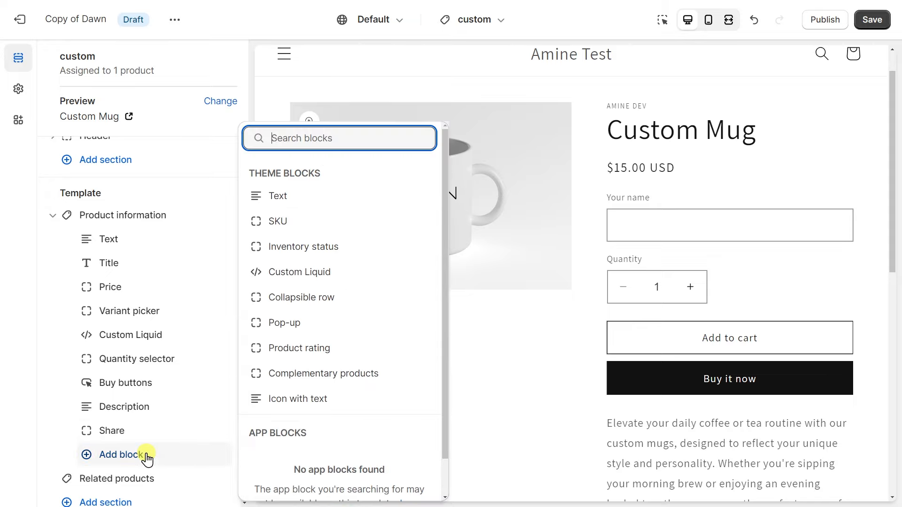
left_click(314, 278)
scroll(173, 311, "down", 2)
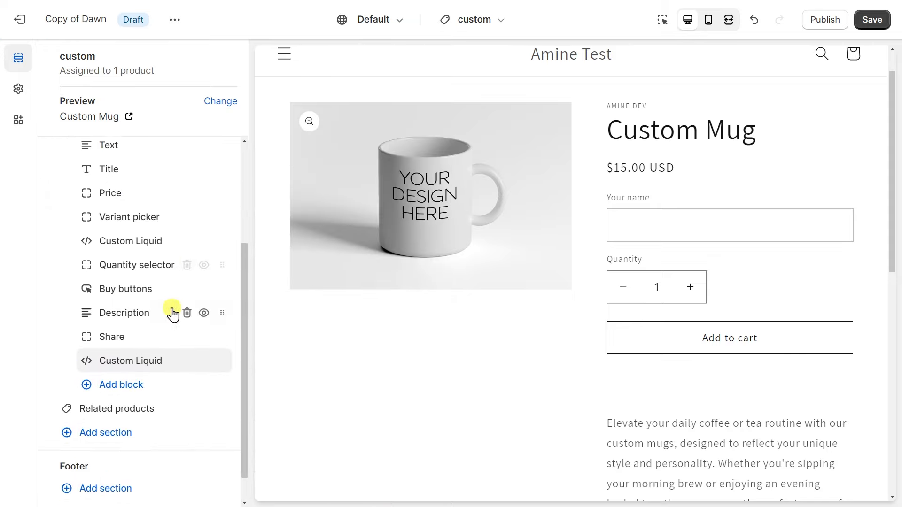
left_click(146, 364)
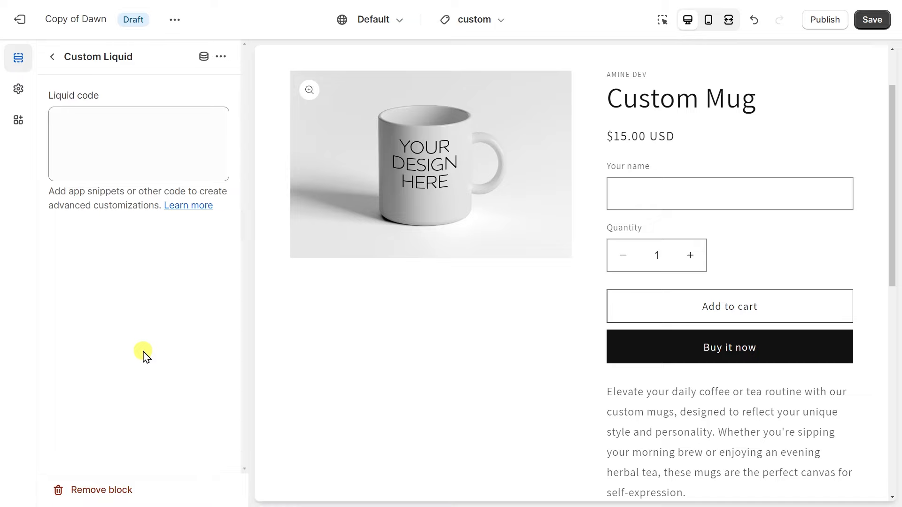
Paste the "Your Picture" code into the new Custom Liquid block and place that block directly above Quantity selector.
left_click(140, 125)
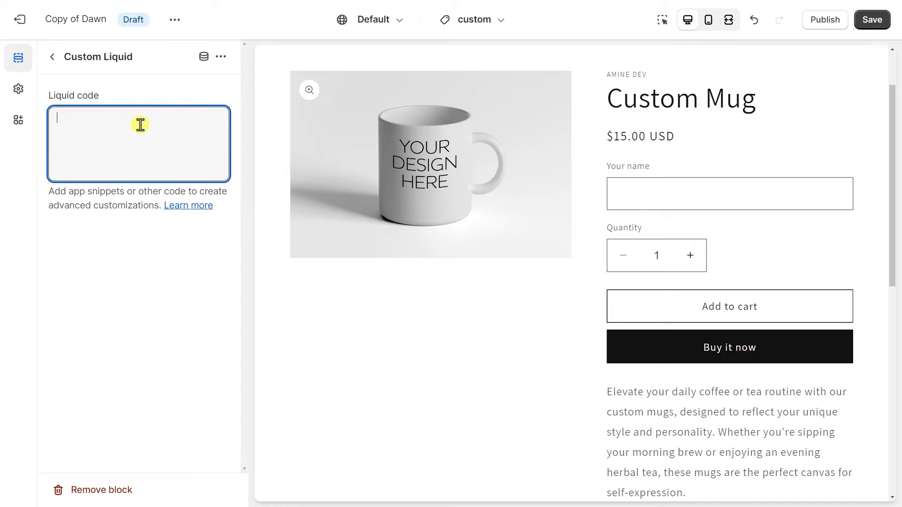
key("ctrl+v")
left_click(52, 56)
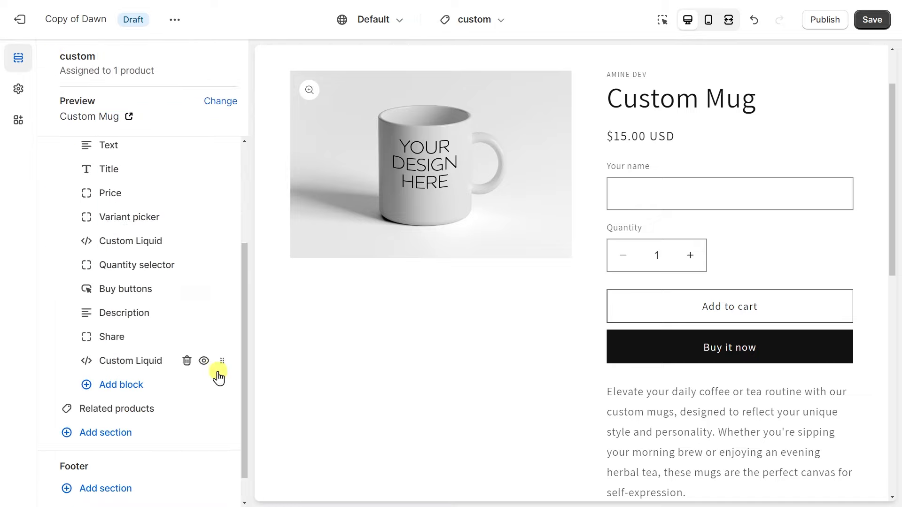
left_click_drag(227, 361, 207, 265)
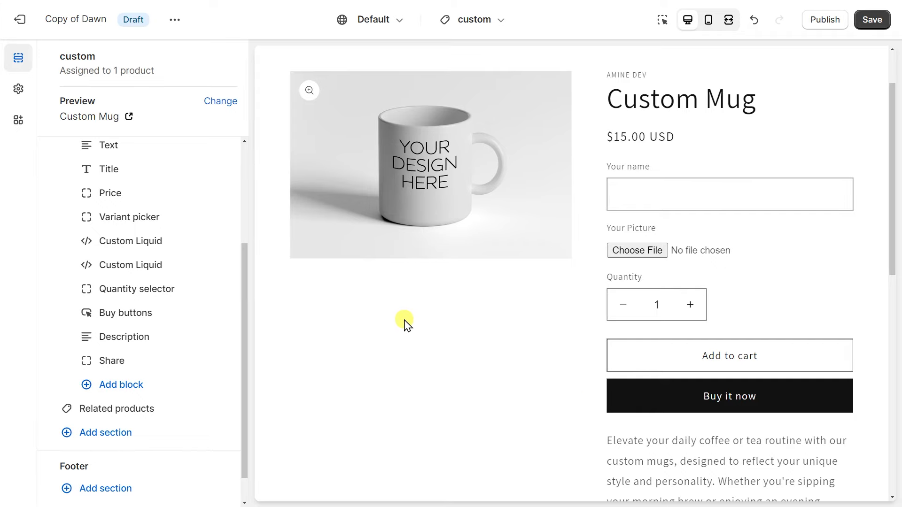
Turn off dynamic checkout buttons in the Buy buttons block and save the template.
left_click(131, 320)
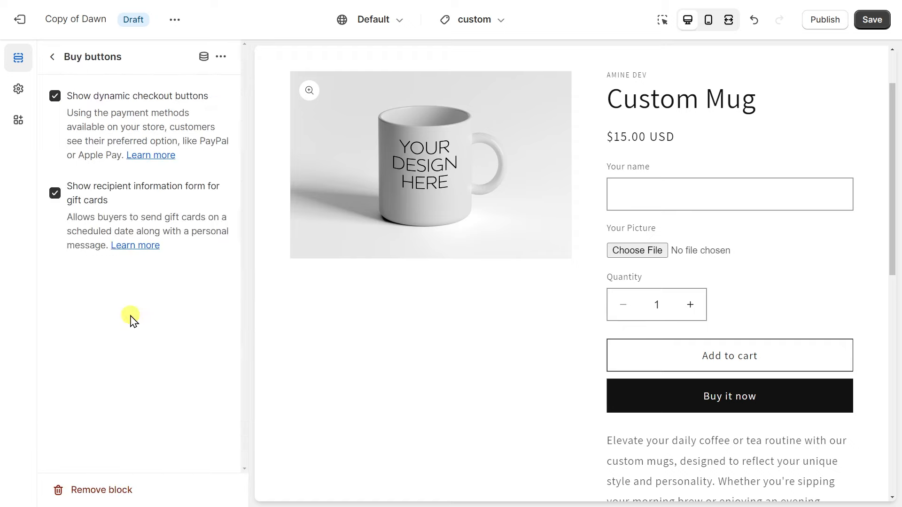
left_click(57, 98)
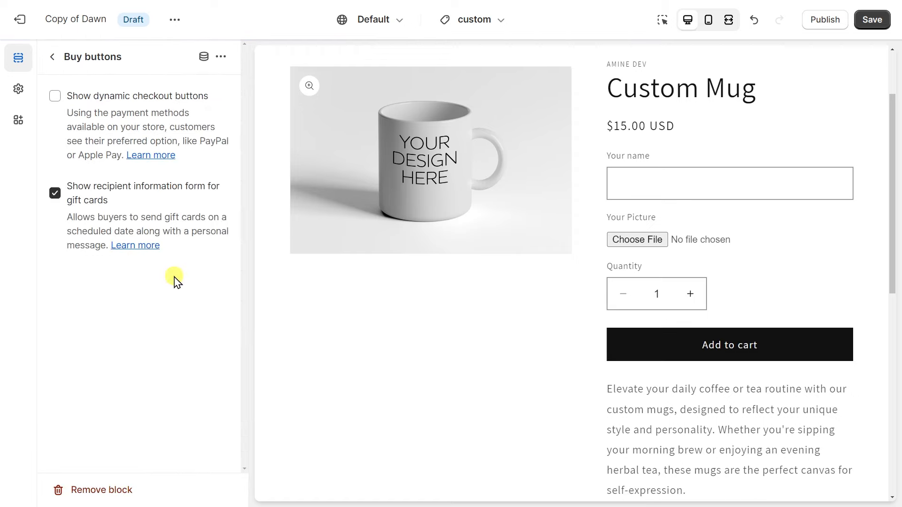
left_click(870, 22)
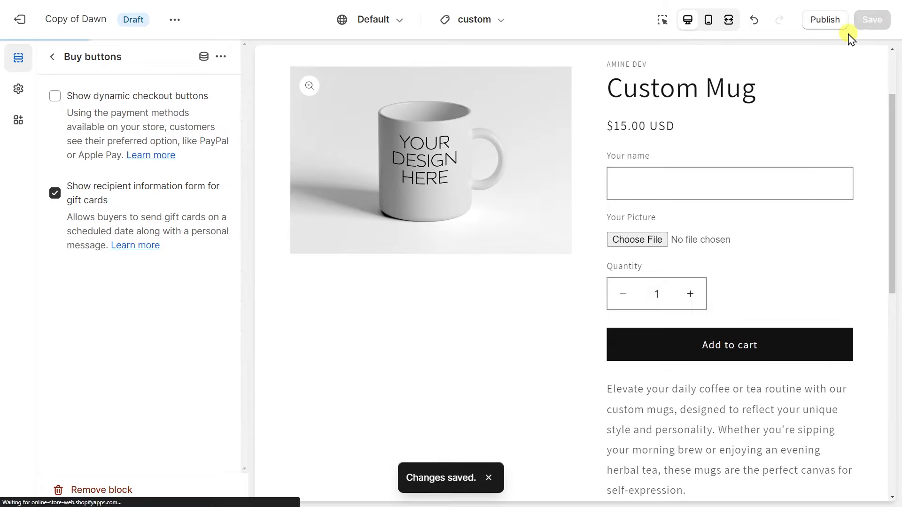
Preview the Copy of Dawn theme and try to add the Custom Mug to the cart with the name field empty.
left_click(176, 27)
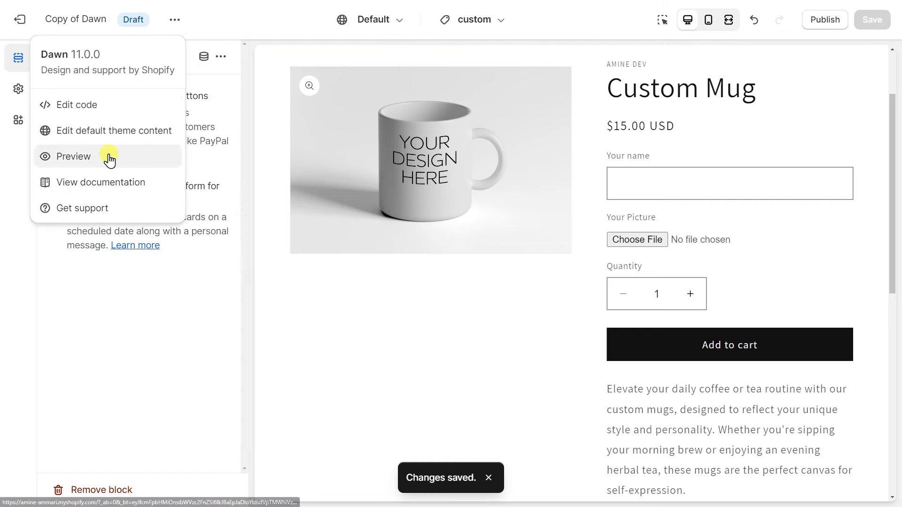
left_click(110, 158)
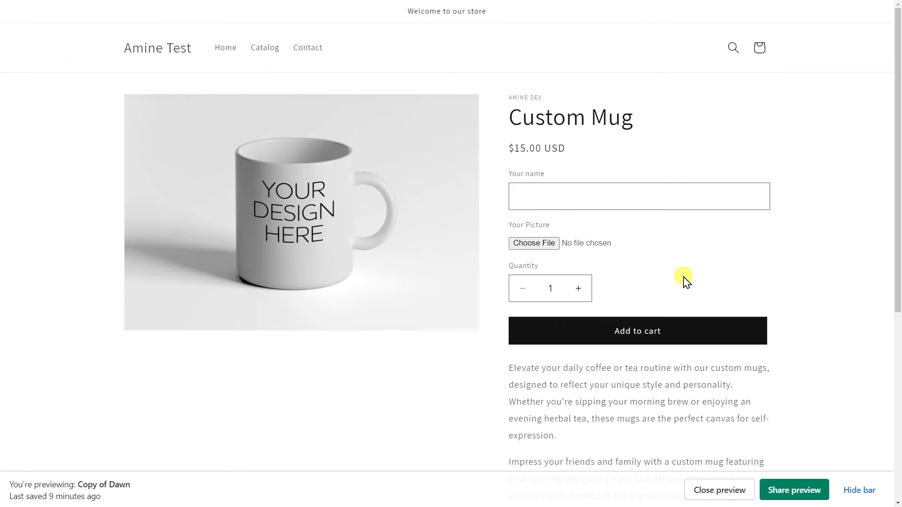
left_click(660, 332)
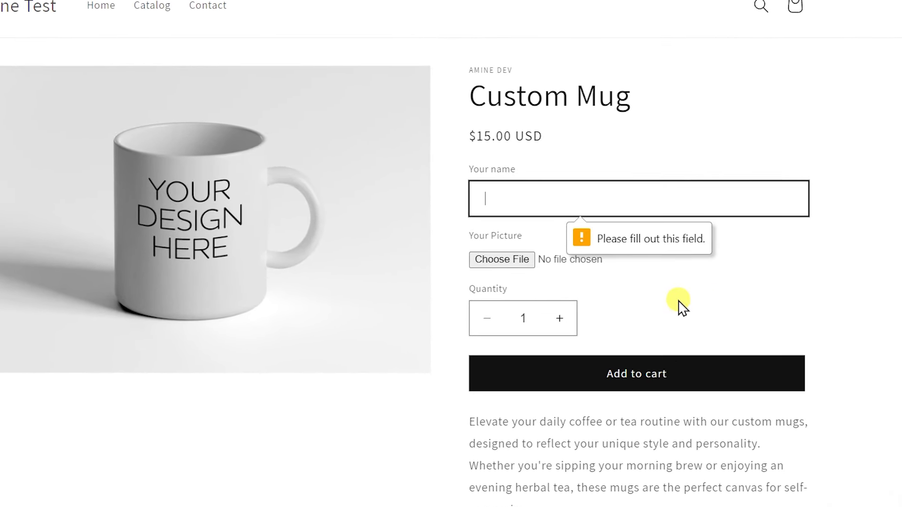
Enter a sample full name in the "Your name" field and choose ecom.jpg as the picture.
left_click(616, 199)
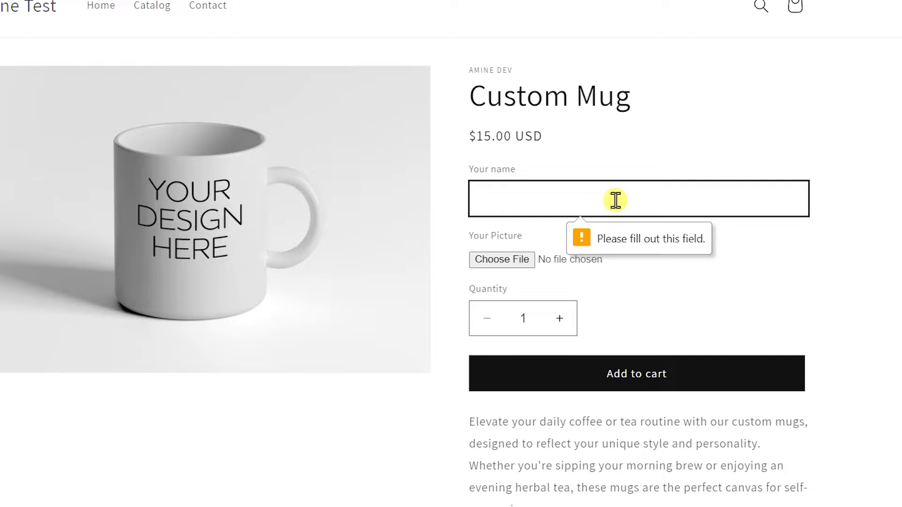
type("J")
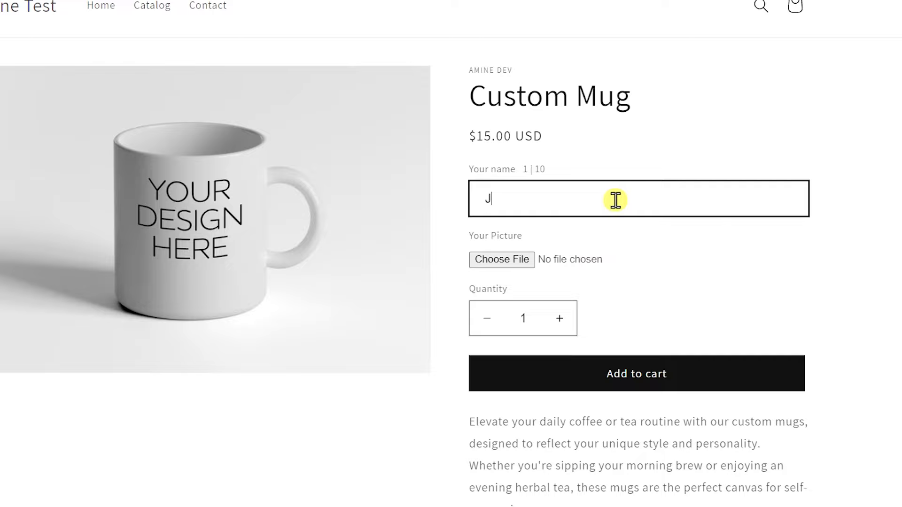
type("ohn smith")
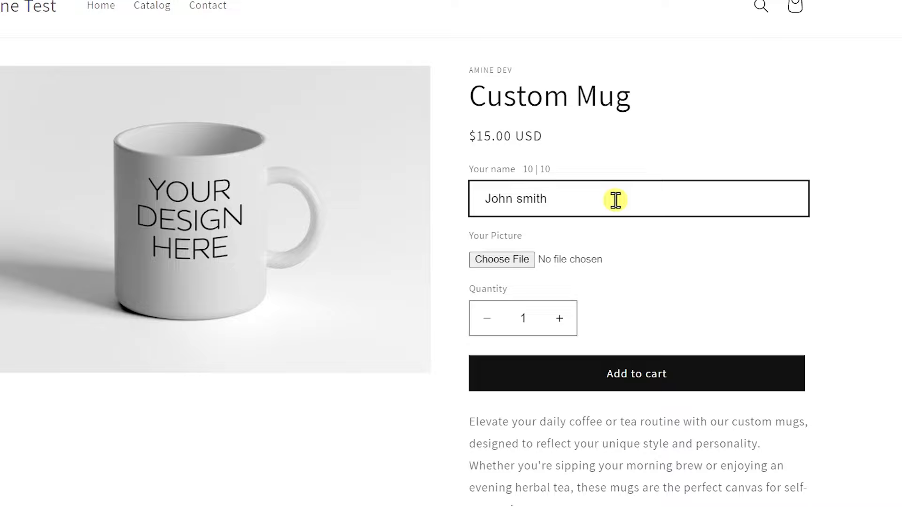
left_click(510, 261)
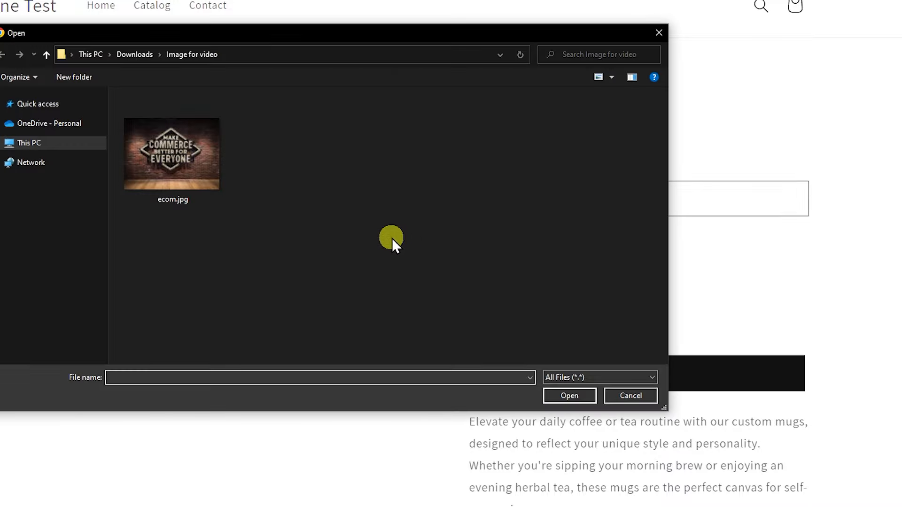
double_click(177, 165)
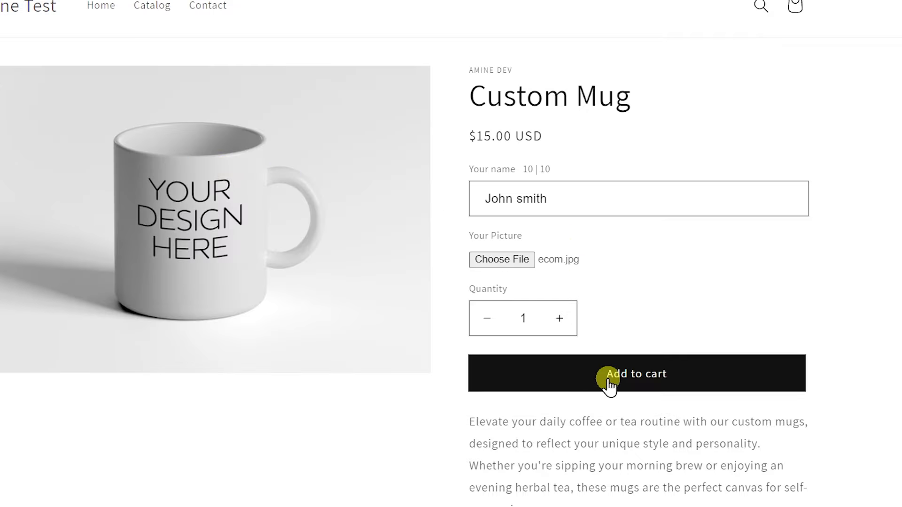
Add the personalized Custom Mug to the cart and proceed to checkout.
left_click(610, 383)
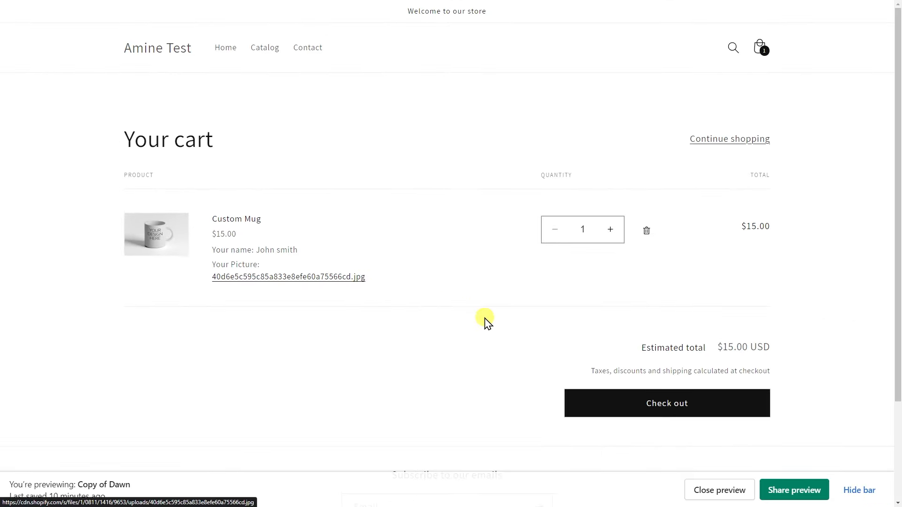
left_click(615, 404)
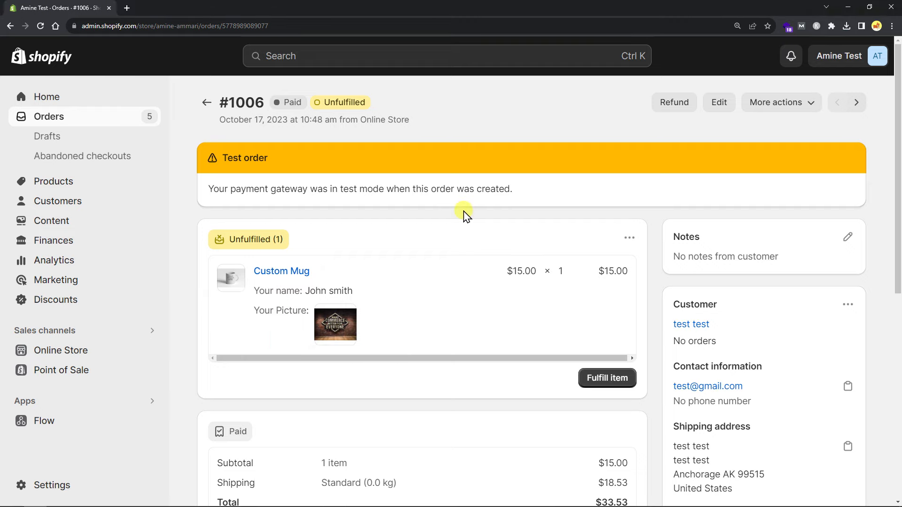
In the test order in the Shopify admin, download the customer's uploaded picture and open the downloaded file.
left_click(350, 320)
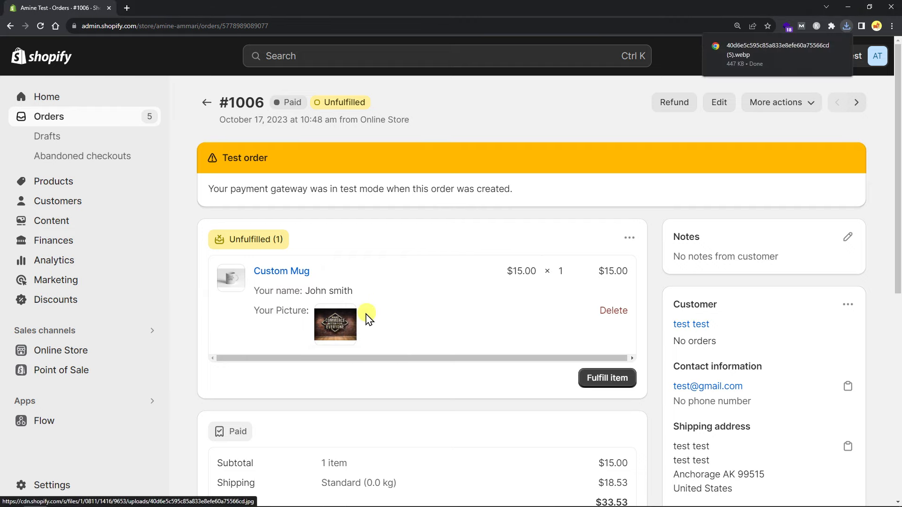
left_click(801, 61)
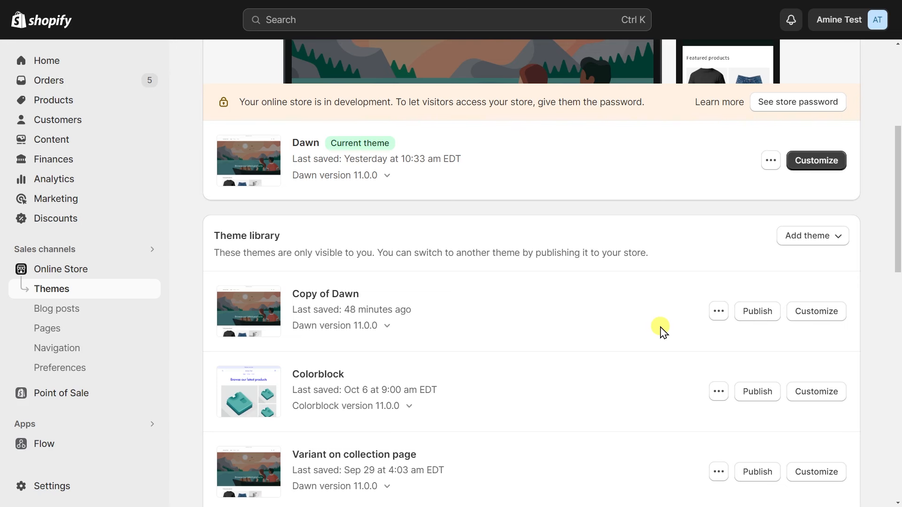
Publish the Copy of Dawn theme from the theme library in place of the current Dawn theme.
left_click(752, 312)
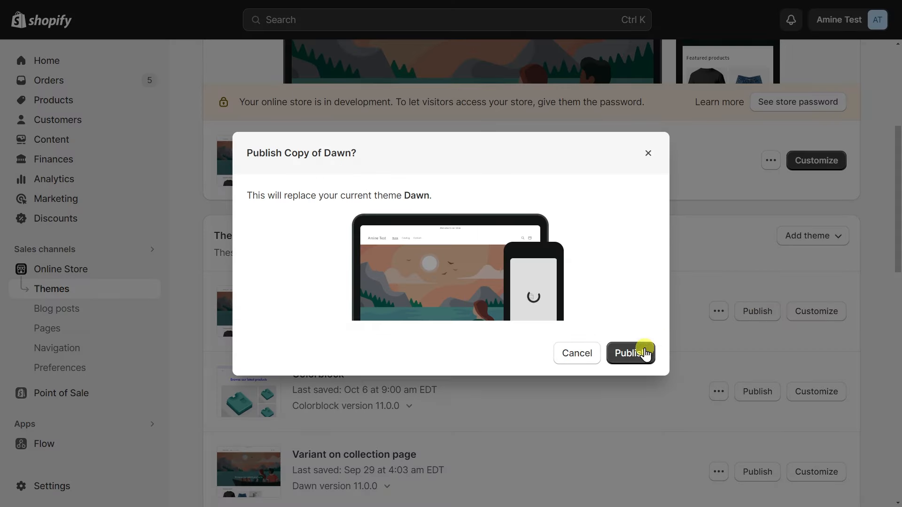
left_click(644, 354)
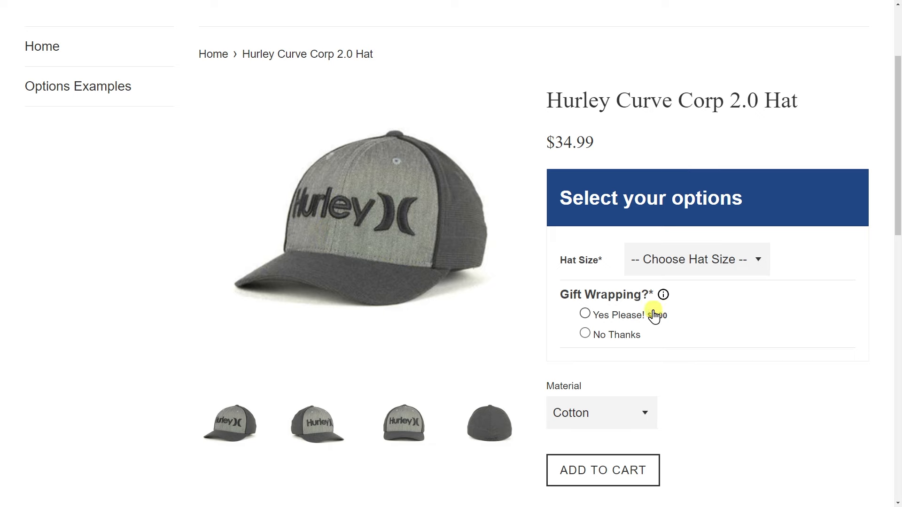
Try the "Yes Please!" gift wrapping option on the demo hat page and review the Bold Product Options app listing.
left_click(586, 314)
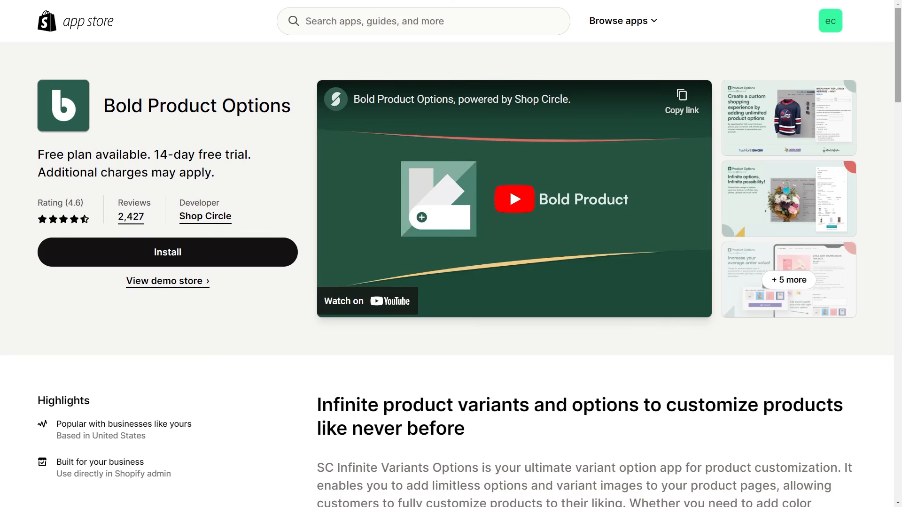
scroll(451, 254, "down", 12)
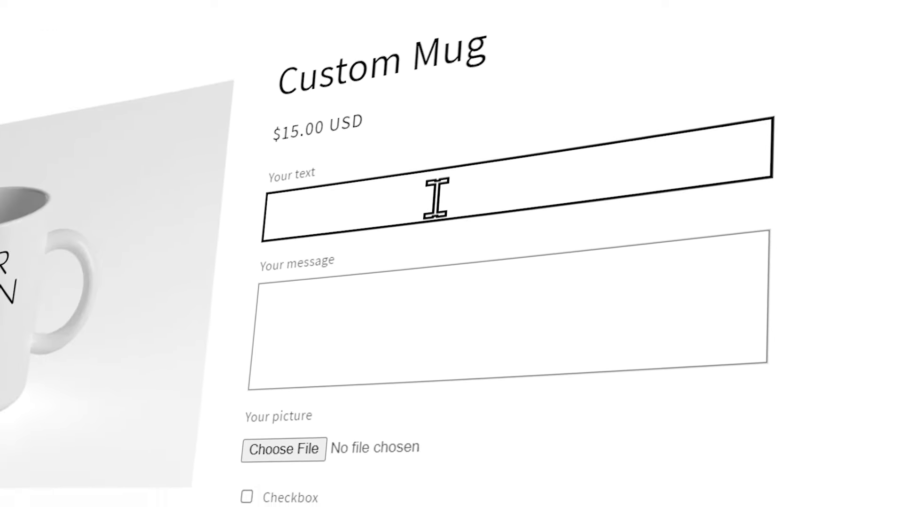
Fill the "Your message" field on the Custom Mug page with Lorem ipsum text ending in "ut labore".
left_click(415, 246)
type("Lorem ipsum dolor sit amet, consectetur adipiscing elit, sed do eiusmod tempor incididunt ut labore")
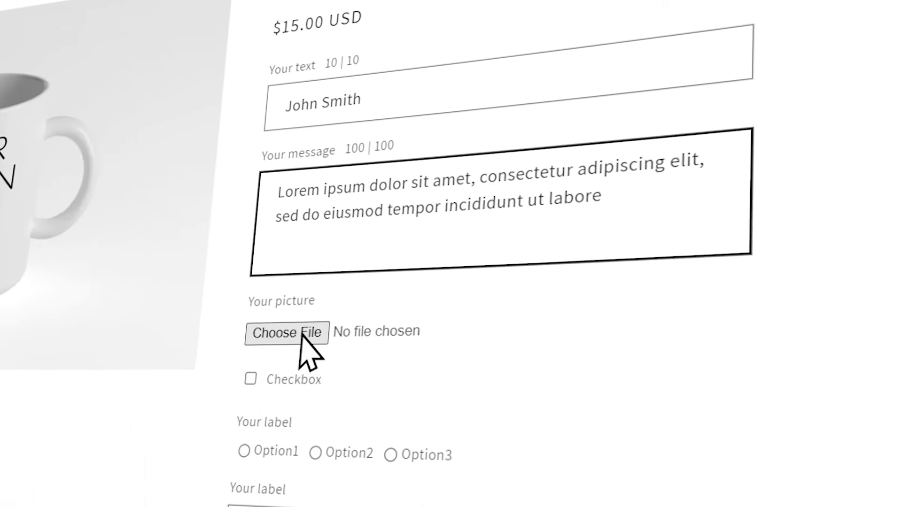